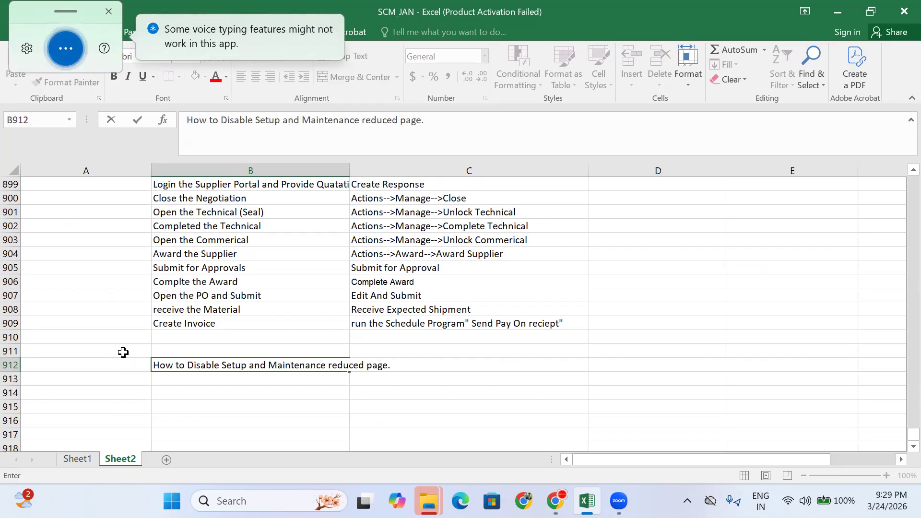
- Add a question mark to the end of the Setup and Maintenance question in cell B912
{"action": "type", "text": "?"}
{"action": "key", "text": "Return"}
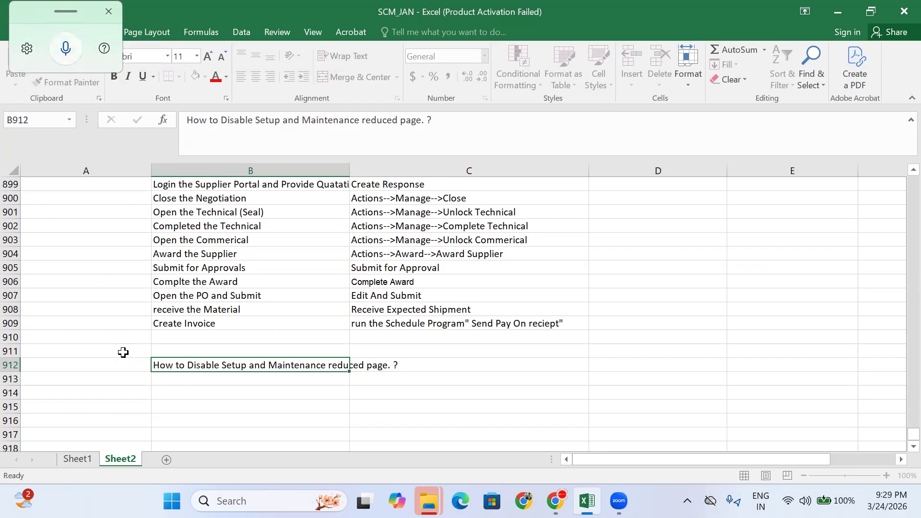
{"action": "left_click", "coordinate": [222, 369]}
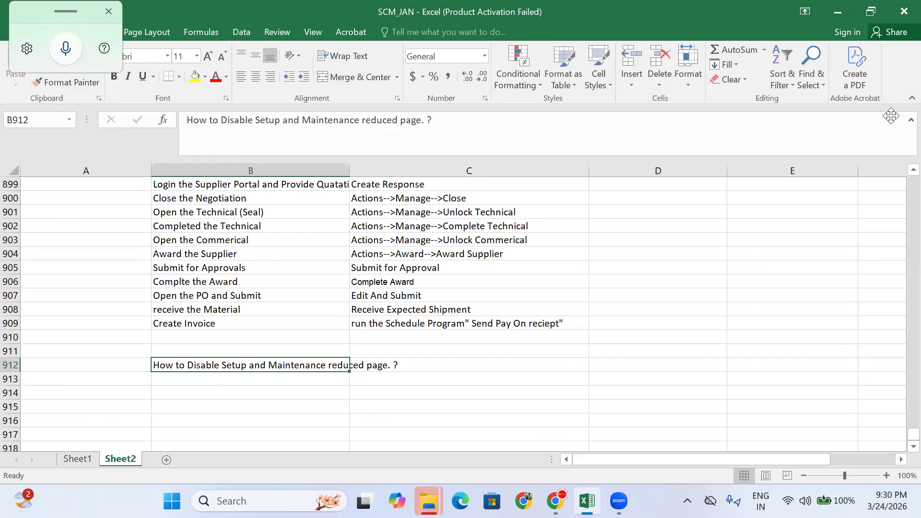
- Switch to the incognito Chrome window and sign the current account out of Oracle Fusion
{"action": "key", "text": "alt+Tab"}
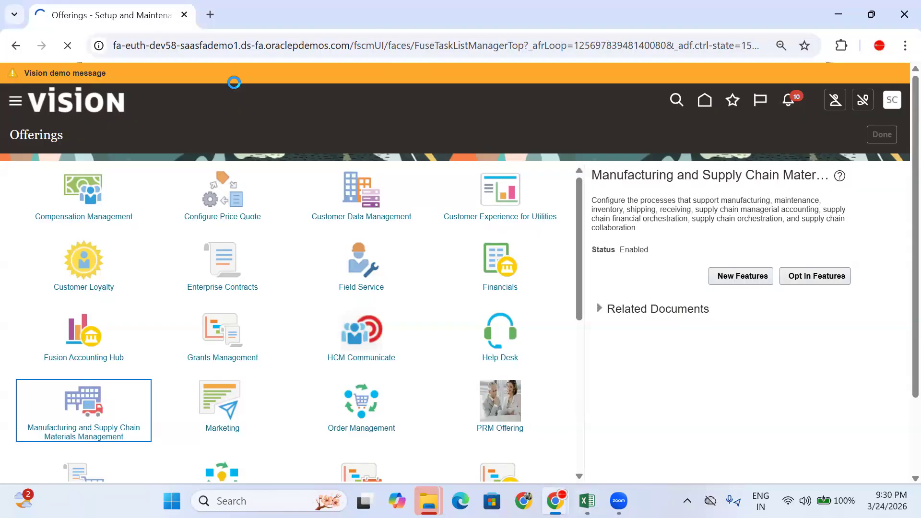
{"action": "key", "text": "alt+Tab"}
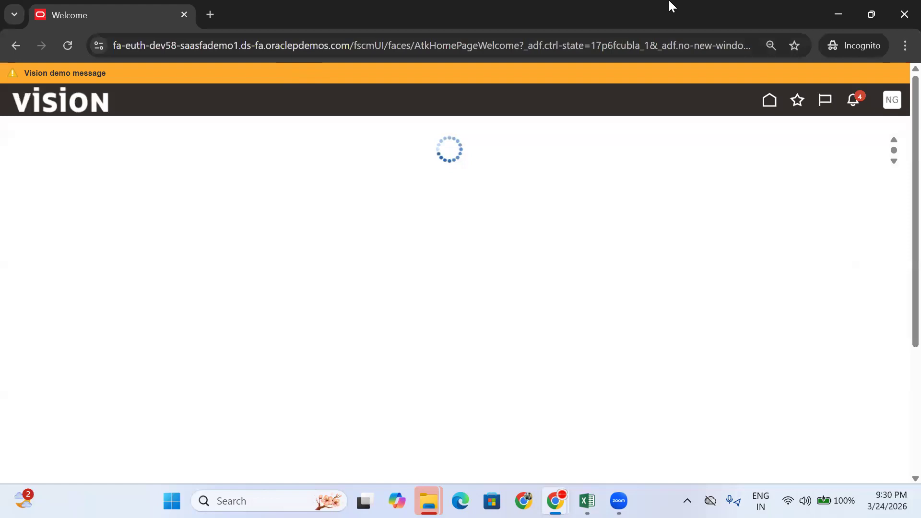
{"action": "left_click", "coordinate": [891, 101]}
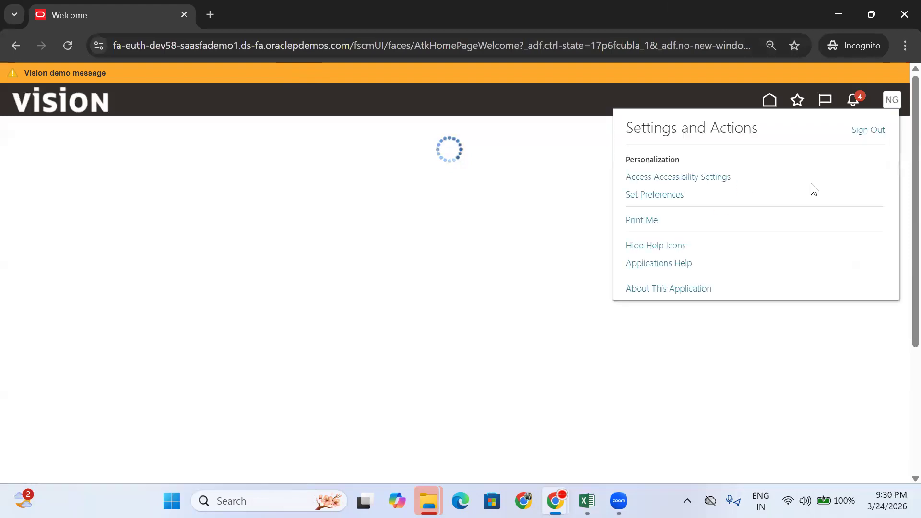
{"action": "left_click", "coordinate": [867, 131]}
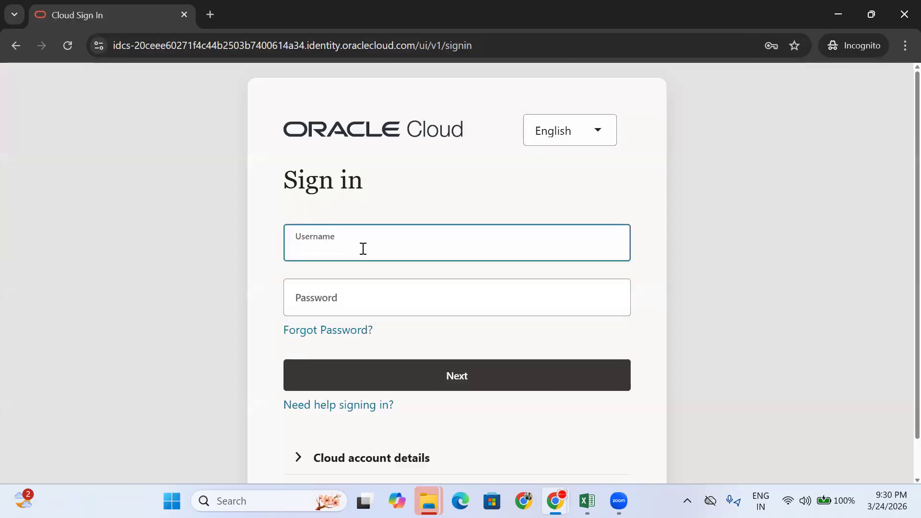
- Sign in to Oracle Cloud with the saved username and password, and open Setup and Maintenance
{"action": "left_click", "coordinate": [358, 249]}
{"action": "left_click", "coordinate": [381, 283]}
{"action": "left_click", "coordinate": [450, 376]}
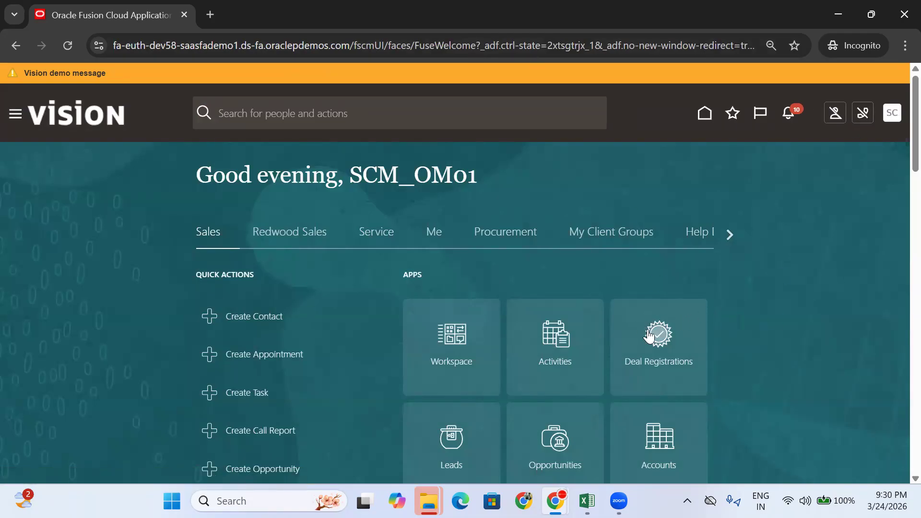
{"action": "left_click", "coordinate": [892, 113]}
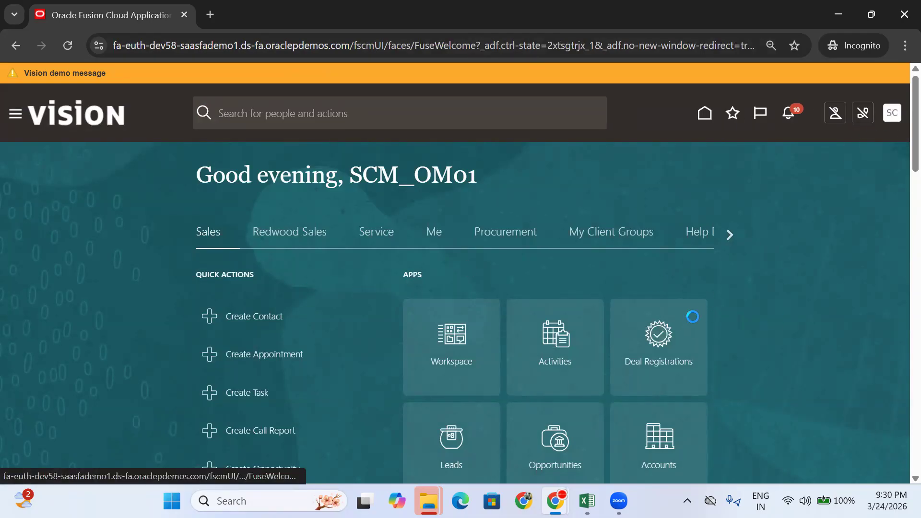
{"action": "left_click", "coordinate": [677, 300]}
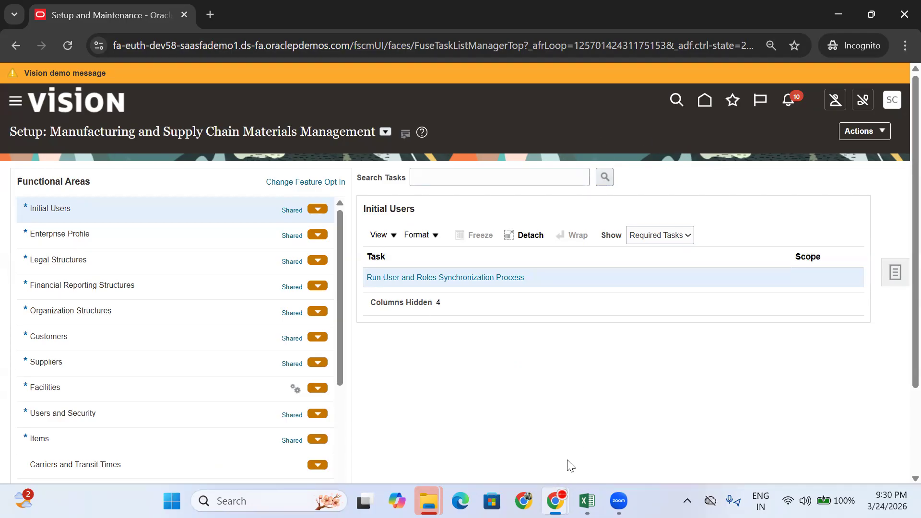
- Switch to the regular Chrome window and look through the list of available setup offerings
{"action": "left_click", "coordinate": [556, 501]}
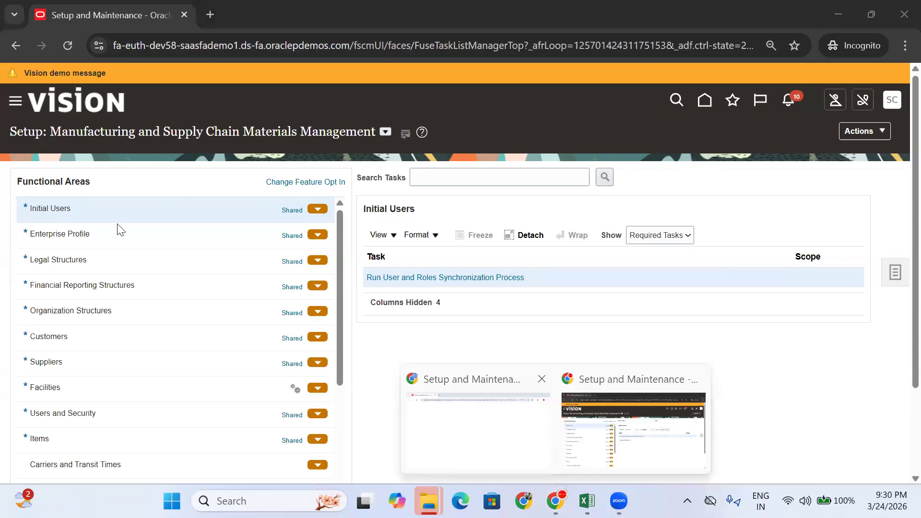
{"action": "left_click", "coordinate": [385, 131]}
{"action": "scroll", "coordinate": [472, 227], "scroll_direction": "down", "scroll_amount": 1}
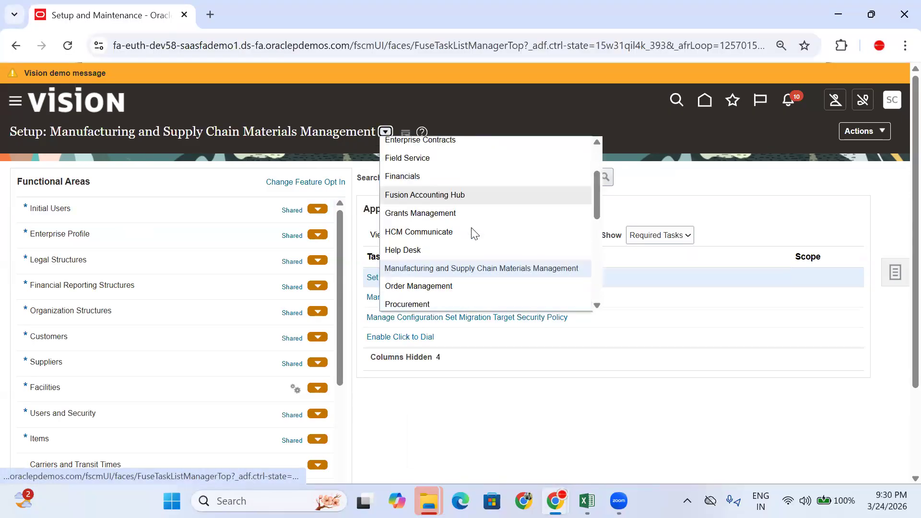
{"action": "scroll", "coordinate": [471, 250], "scroll_direction": "down", "scroll_amount": 3}
{"action": "scroll", "coordinate": [461, 273], "scroll_direction": "up", "scroll_amount": 4}
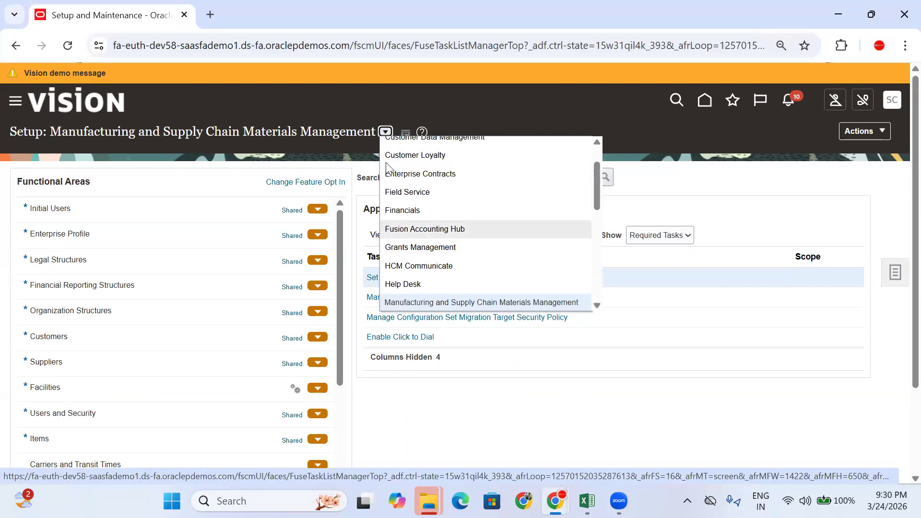
{"action": "left_click", "coordinate": [455, 418]}
- Go to the offerings and open the opt-in features of Manufacturing and Supply Chain Materials Management
{"action": "left_click", "coordinate": [862, 130]}
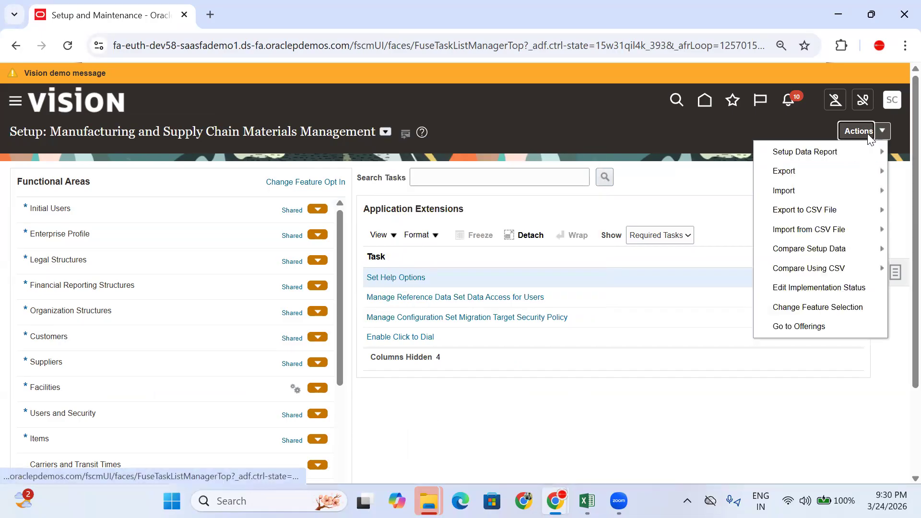
{"action": "left_click", "coordinate": [783, 328]}
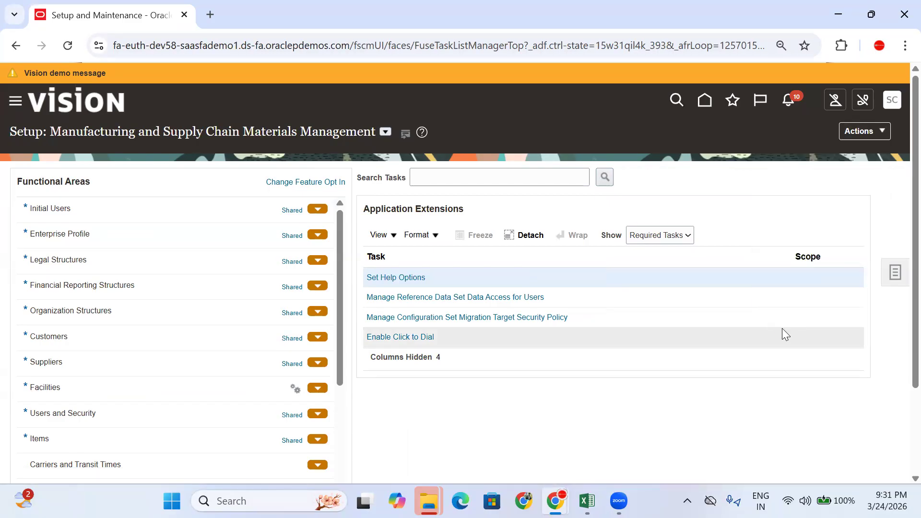
{"action": "left_click", "coordinate": [827, 278]}
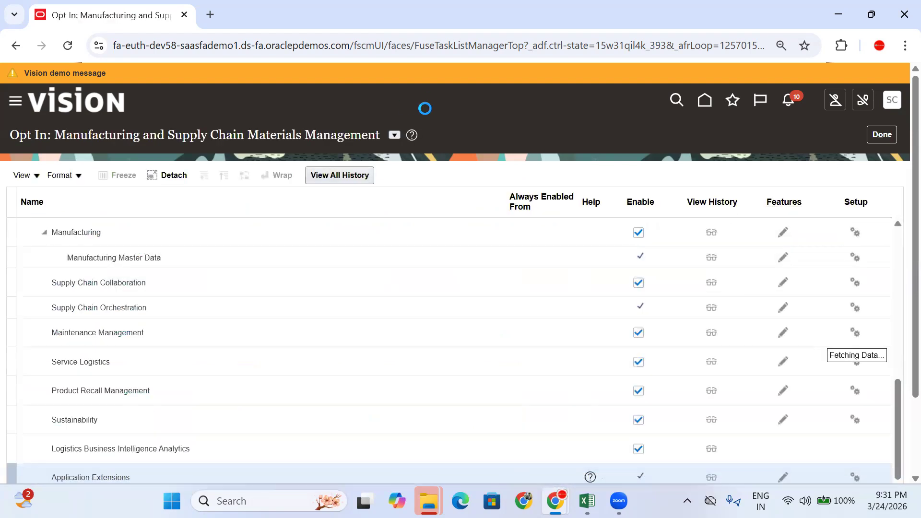
- Disable Redwood User Interface for Functional Setup Manager in the Application Extensions features, and return to the Application Extensions entry in the opt-in list
{"action": "scroll", "coordinate": [351, 164], "scroll_direction": "down", "scroll_amount": 2}
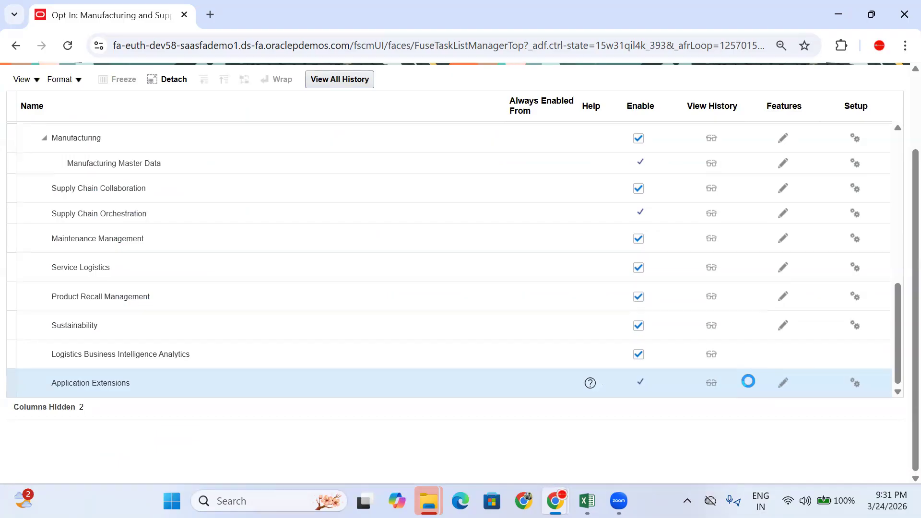
{"action": "left_click", "coordinate": [778, 383]}
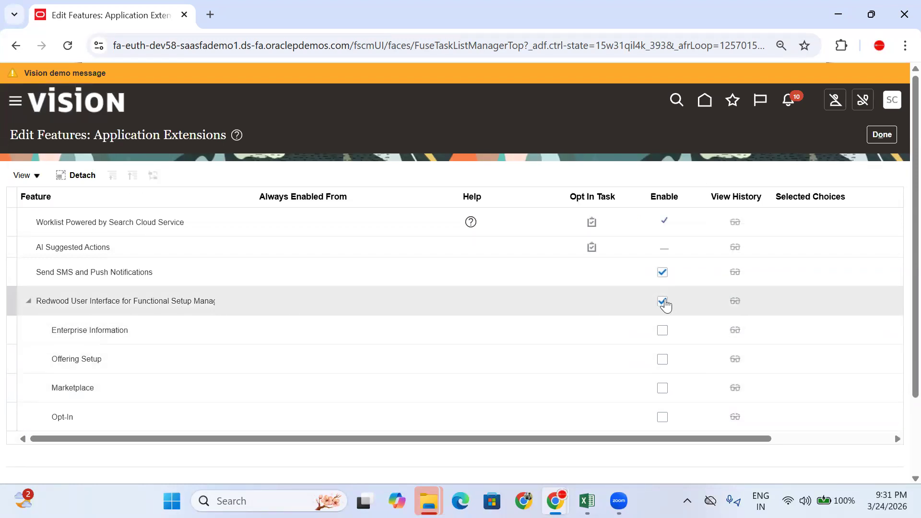
{"action": "left_click", "coordinate": [662, 301]}
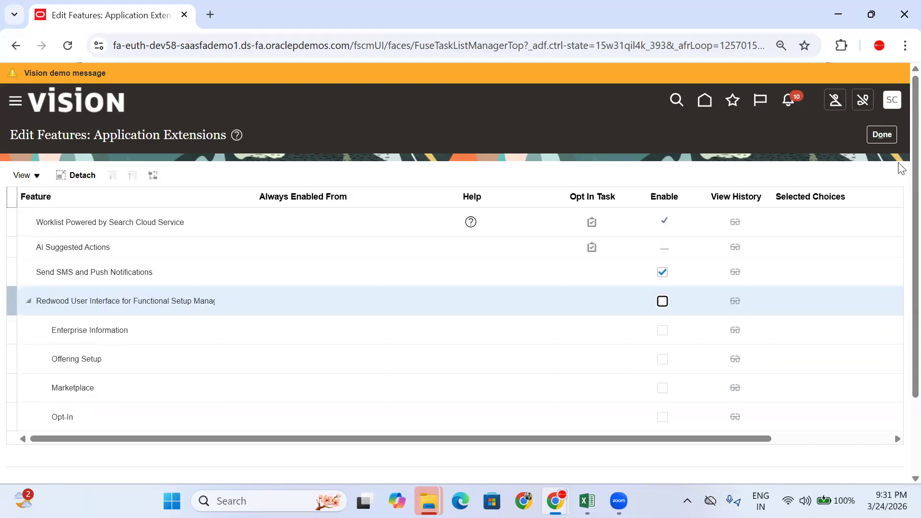
{"action": "left_click", "coordinate": [888, 134]}
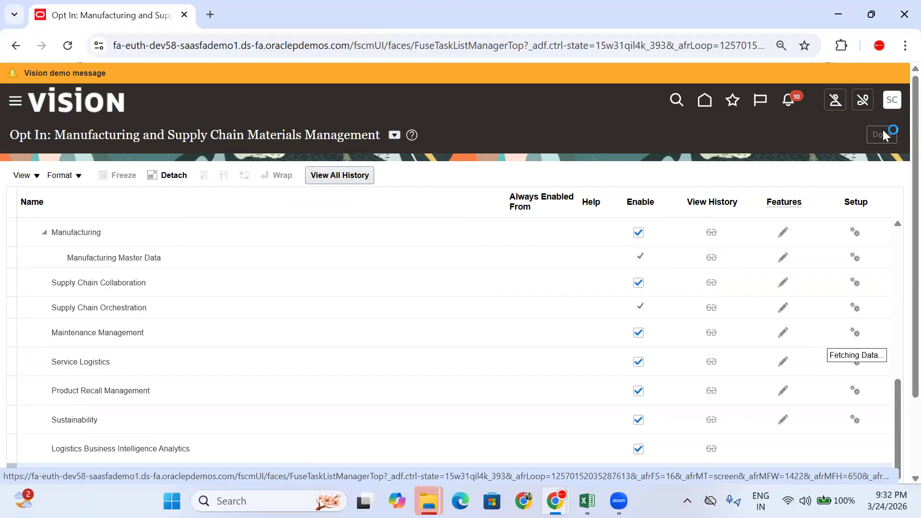
{"action": "scroll", "coordinate": [245, 219], "scroll_direction": "down", "scroll_amount": 2}
{"action": "left_click_drag", "start_coordinate": [129, 382], "coordinate": [58, 381]}
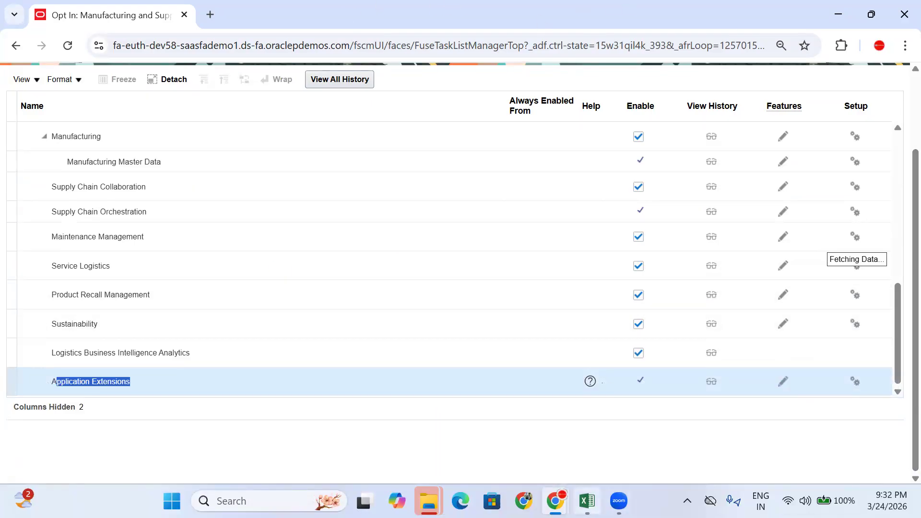
- Switch to the SCM_JAN workbook in Excel and review the earlier procurement and negotiation notes on Sheet2
{"action": "left_click", "coordinate": [587, 501]}
{"action": "left_click", "coordinate": [93, 391]}
{"action": "left_click", "coordinate": [112, 343]}
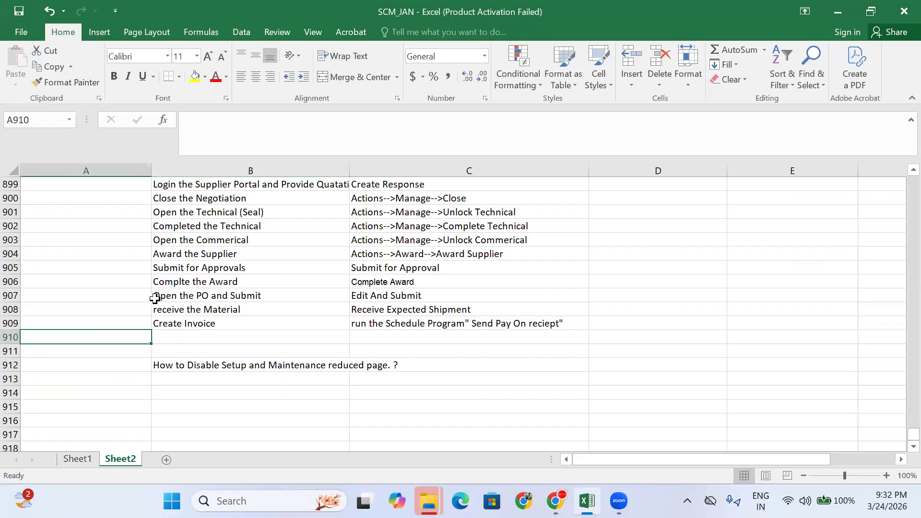
{"action": "scroll", "coordinate": [158, 298], "scroll_direction": "up", "scroll_amount": 3}
{"action": "scroll", "coordinate": [201, 305], "scroll_direction": "up", "scroll_amount": 3}
{"action": "scroll", "coordinate": [202, 278], "scroll_direction": "up", "scroll_amount": 7}
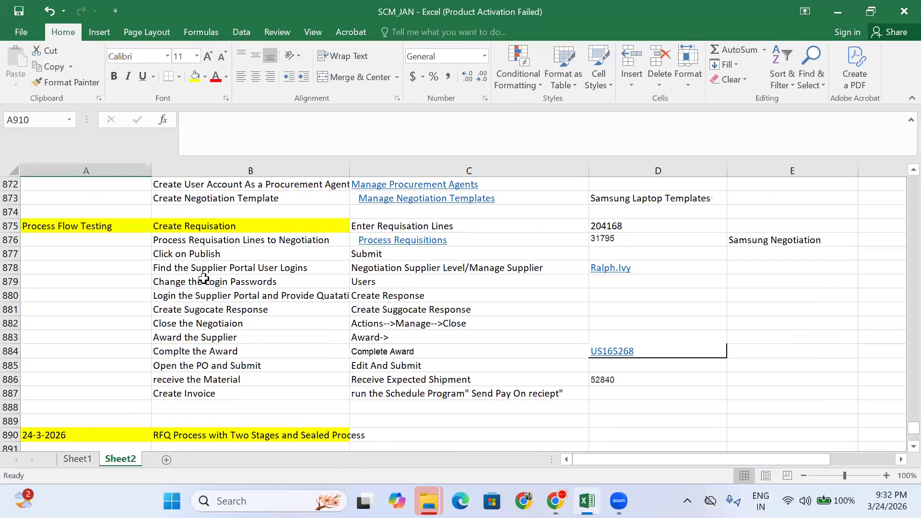
{"action": "scroll", "coordinate": [206, 361], "scroll_direction": "up", "scroll_amount": 4}
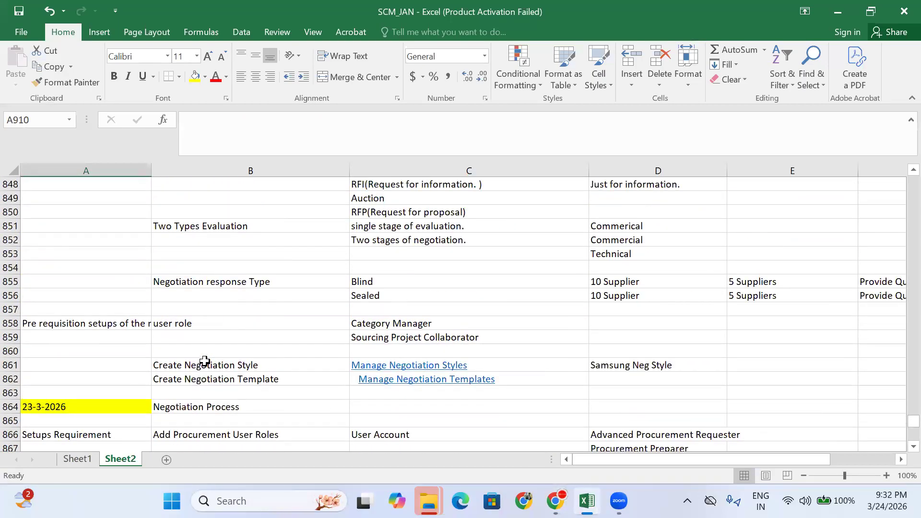
{"action": "scroll", "coordinate": [226, 358], "scroll_direction": "down", "scroll_amount": 2}
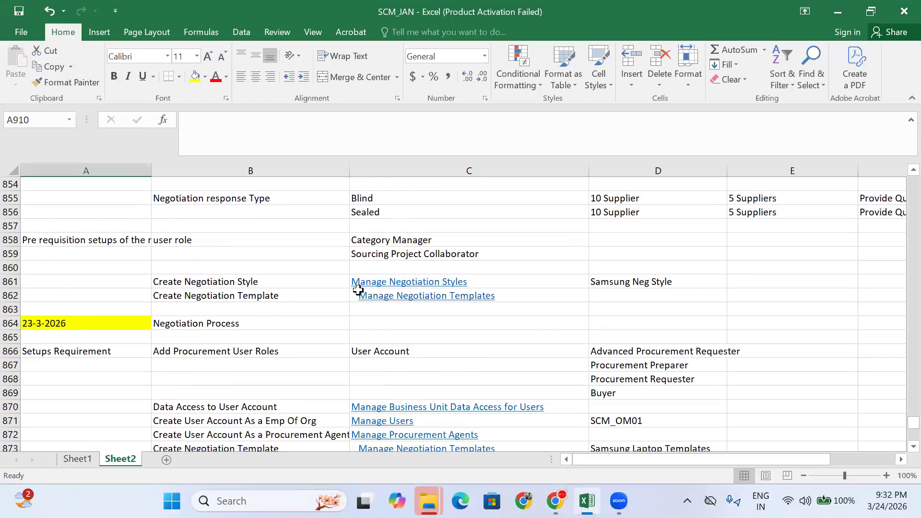
{"action": "left_click", "coordinate": [383, 201]}
{"action": "scroll", "coordinate": [96, 311], "scroll_direction": "up", "scroll_amount": 10}
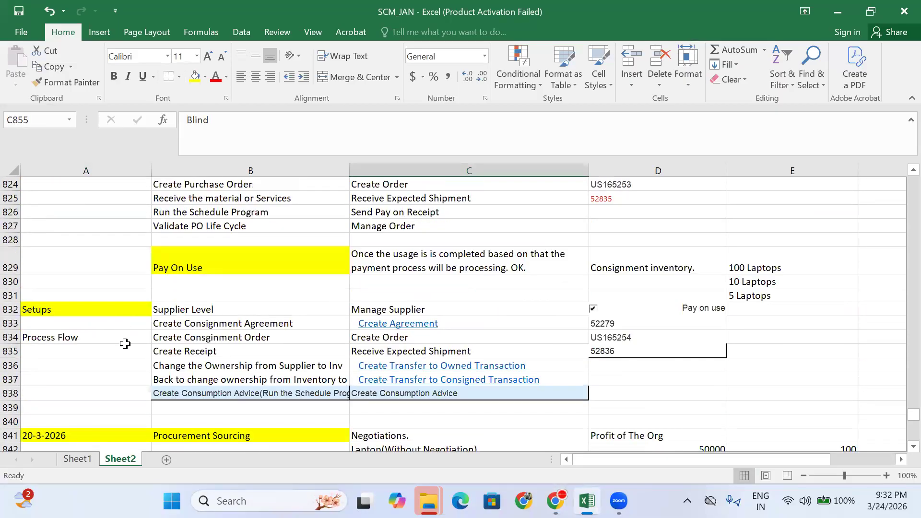
{"action": "scroll", "coordinate": [120, 317], "scroll_direction": "down", "scroll_amount": 3}
{"action": "left_click", "coordinate": [114, 301]}
{"action": "scroll", "coordinate": [198, 329], "scroll_direction": "down", "scroll_amount": 1}
{"action": "scroll", "coordinate": [198, 329], "scroll_direction": "down", "scroll_amount": 13}
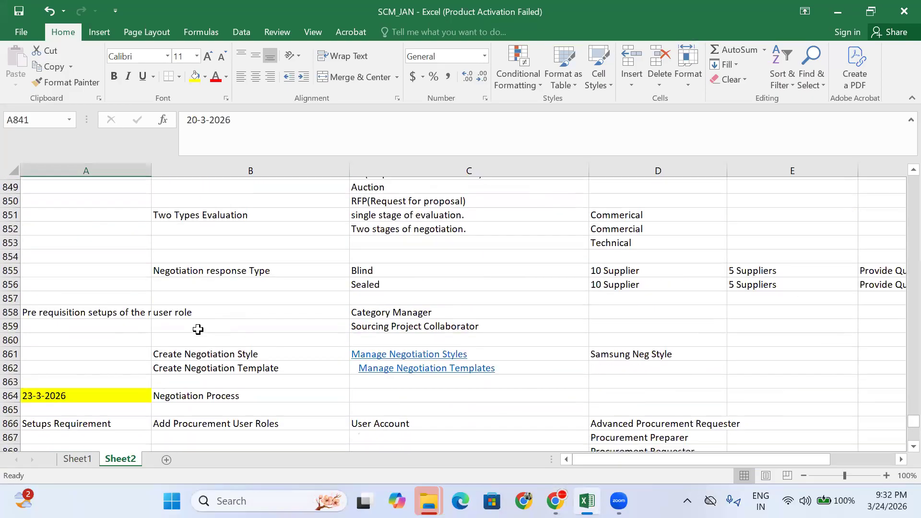
{"action": "scroll", "coordinate": [198, 329], "scroll_direction": "down", "scroll_amount": 7}
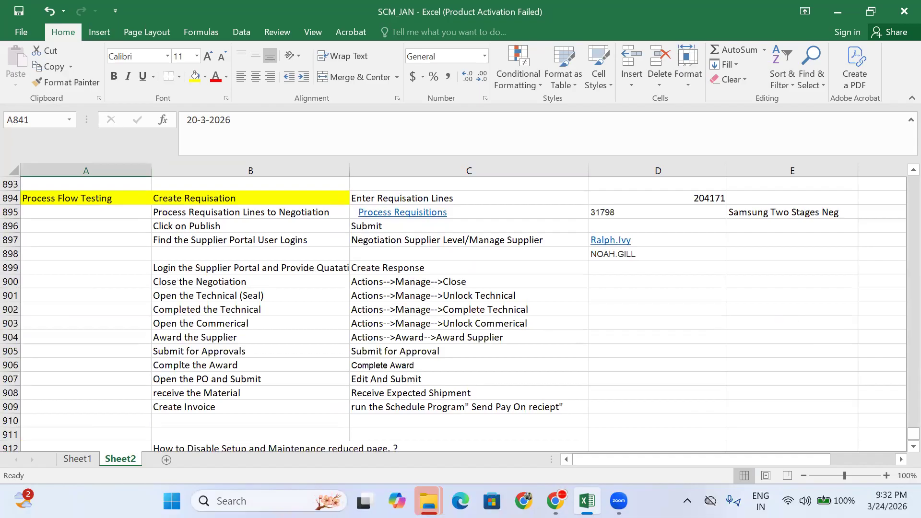
- Switch to the incognito Chrome window and open the opt-in features of the Manufacturing and Supply Chain Materials Management offering
{"action": "key", "text": "alt+Tab"}
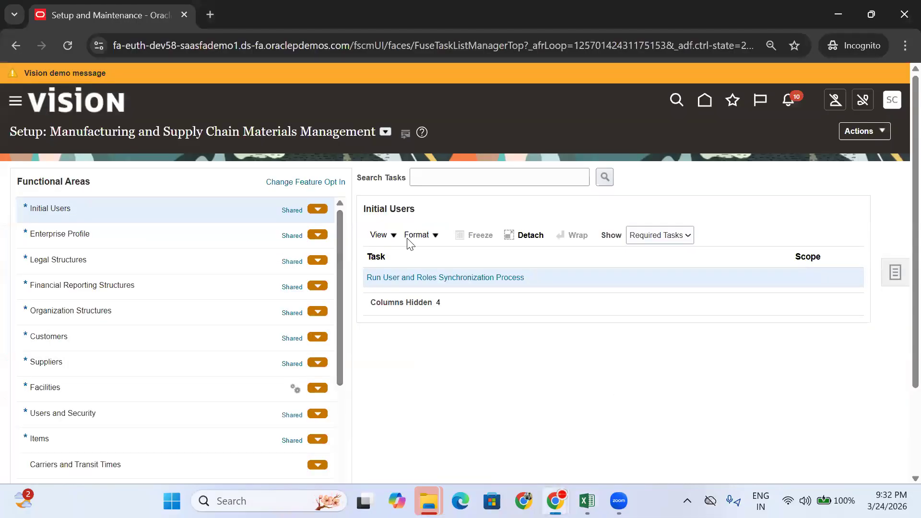
{"action": "left_click", "coordinate": [895, 276]}
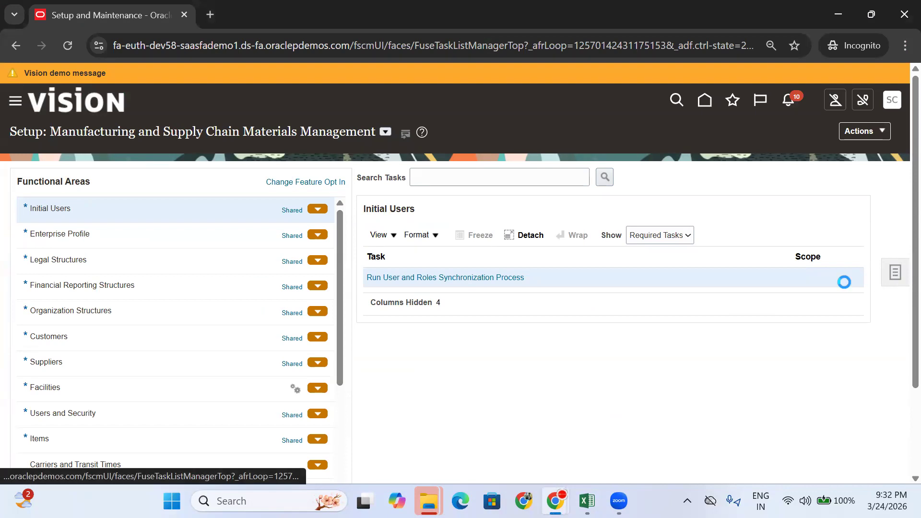
{"action": "left_click", "coordinate": [861, 129]}
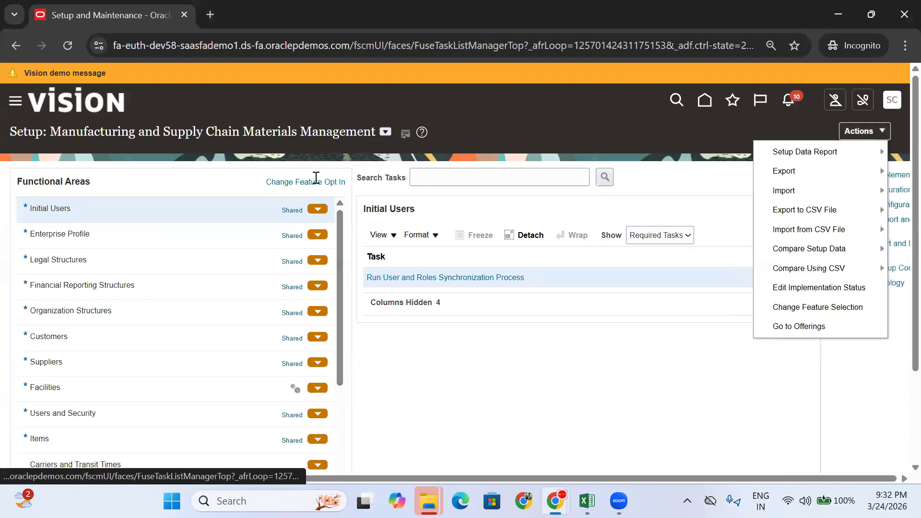
{"action": "left_click", "coordinate": [792, 327]}
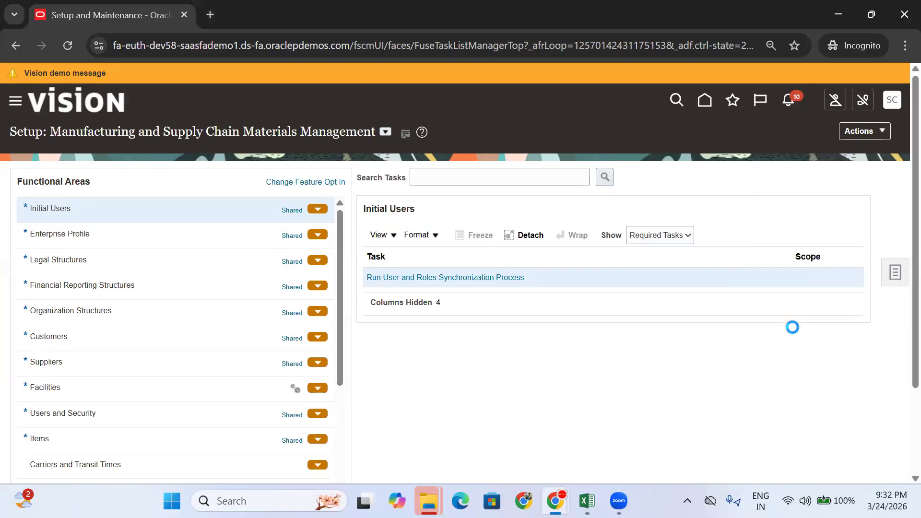
{"action": "left_click", "coordinate": [810, 276]}
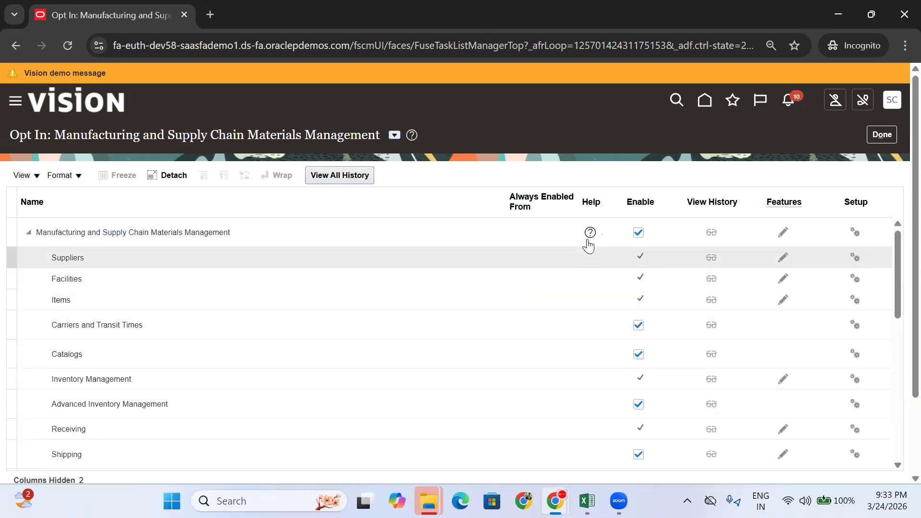
- Enable Redwood User Interface for Functional Setup Manager in the Application Extensions features
{"action": "scroll", "coordinate": [588, 245], "scroll_direction": "down", "scroll_amount": 10}
{"action": "left_click", "coordinate": [782, 383]}
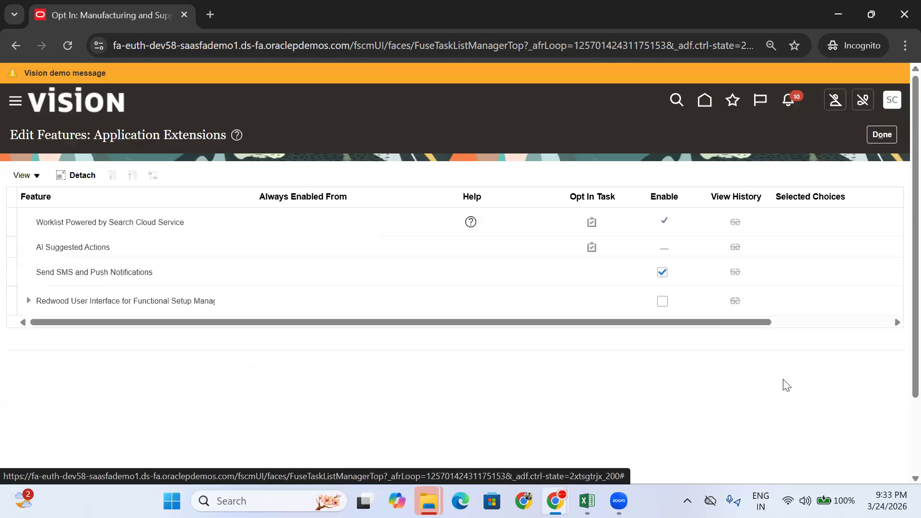
{"action": "left_click", "coordinate": [663, 301]}
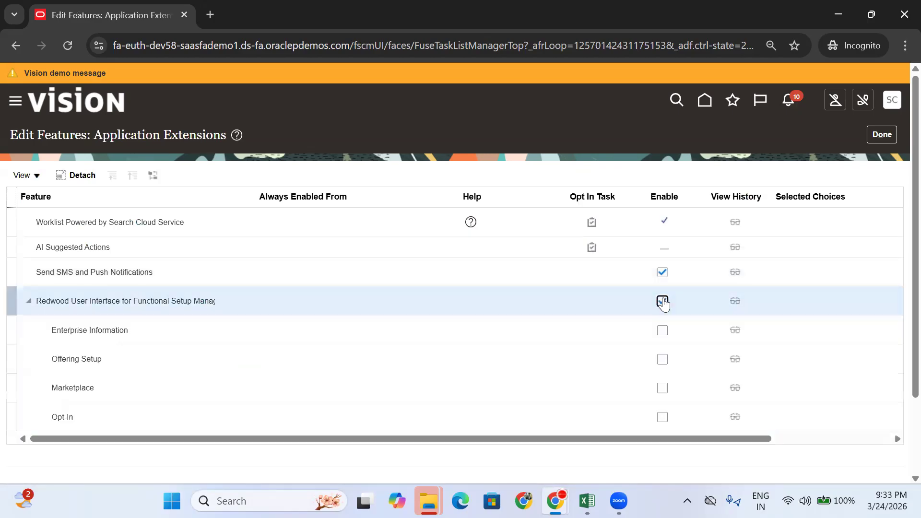
{"action": "scroll", "coordinate": [829, 276], "scroll_direction": "down", "scroll_amount": 2}
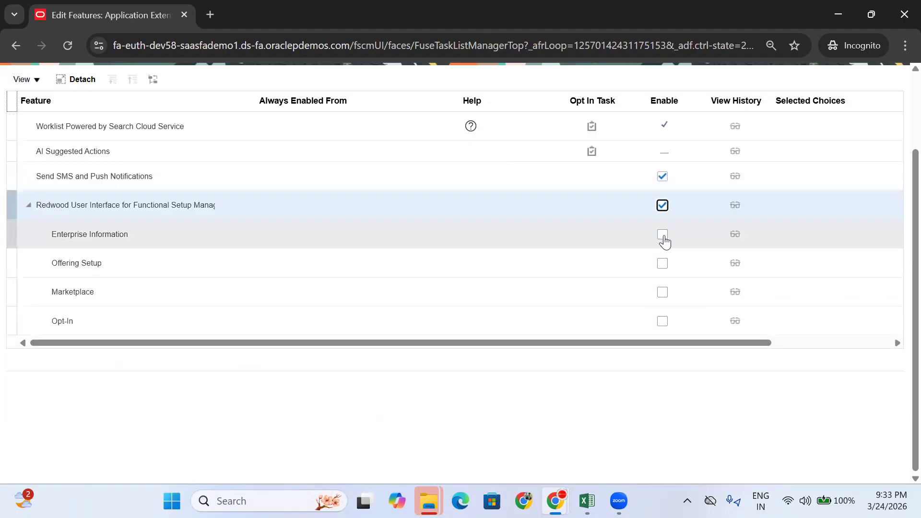
- Enable Enterprise Information, Offering Setup, Marketplace and Opt-In under Redwood User Interface for Functional Setup Manager, and finish editing the features
{"action": "left_click", "coordinate": [662, 235]}
{"action": "left_click", "coordinate": [662, 264]}
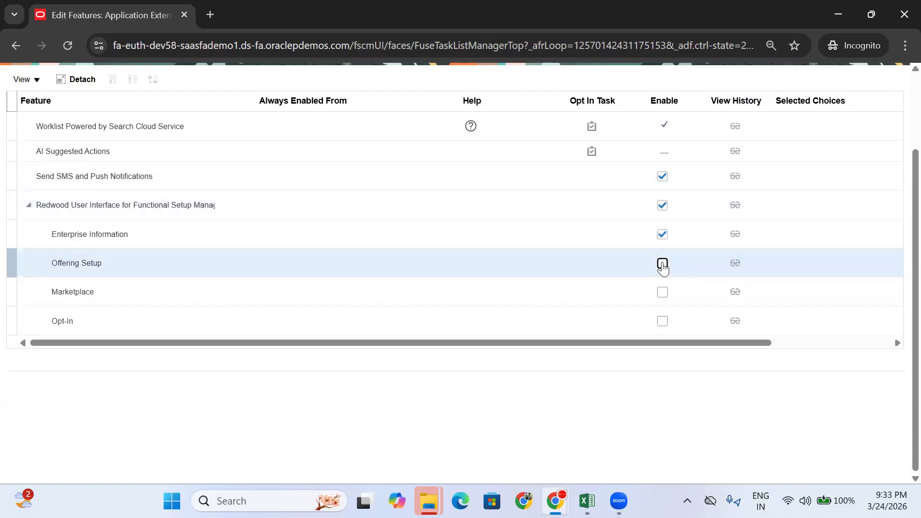
{"action": "left_click", "coordinate": [662, 292]}
{"action": "left_click", "coordinate": [663, 320]}
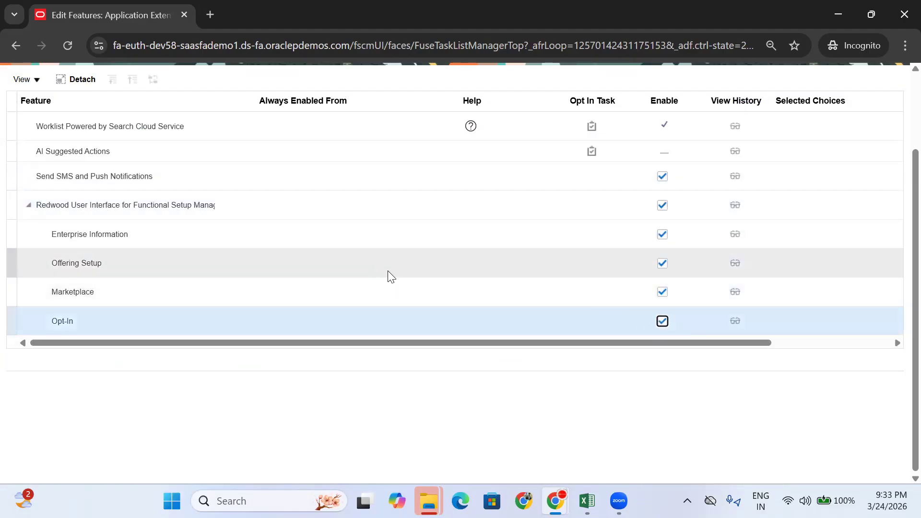
{"action": "scroll", "coordinate": [897, 240], "scroll_direction": "up", "scroll_amount": 2}
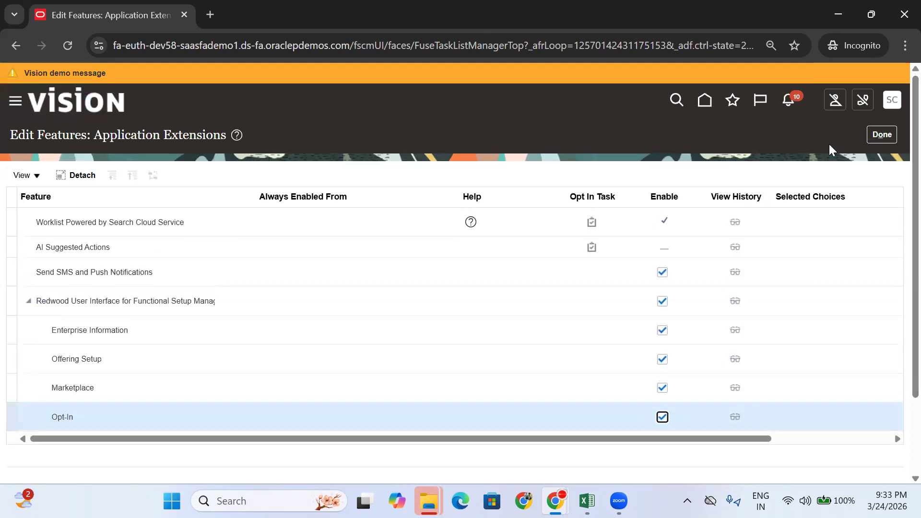
{"action": "left_click", "coordinate": [880, 136]}
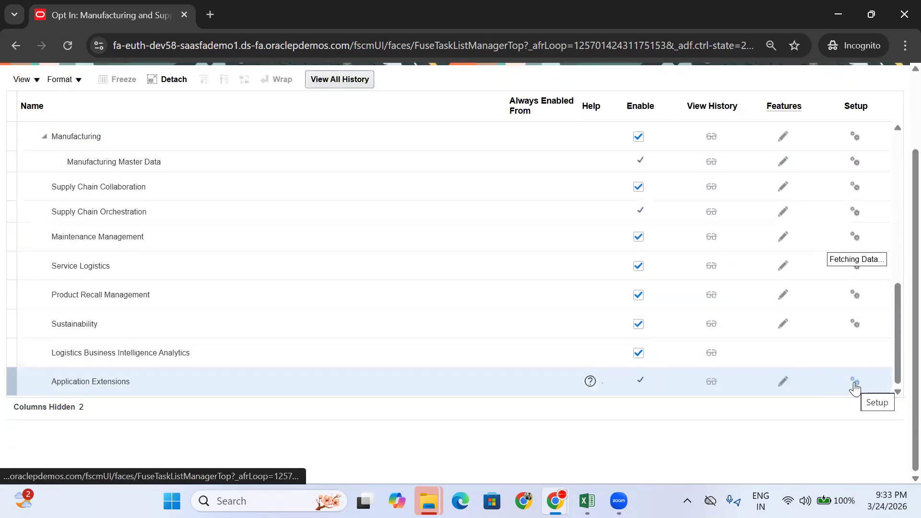
- Open the setup for Application Extensions and go to Change Feature Selection for the Manufacturing and Supply Chain Materials Management offering
{"action": "left_click", "coordinate": [854, 382]}
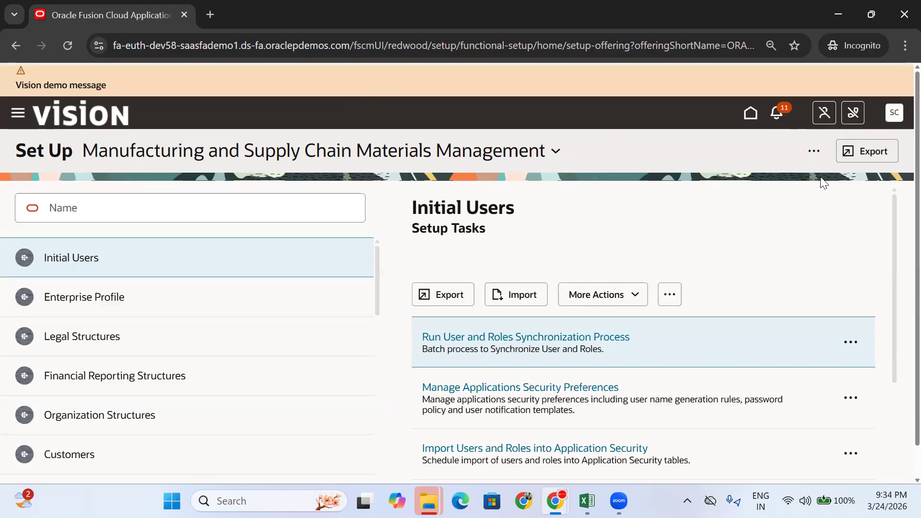
{"action": "left_click", "coordinate": [814, 151]}
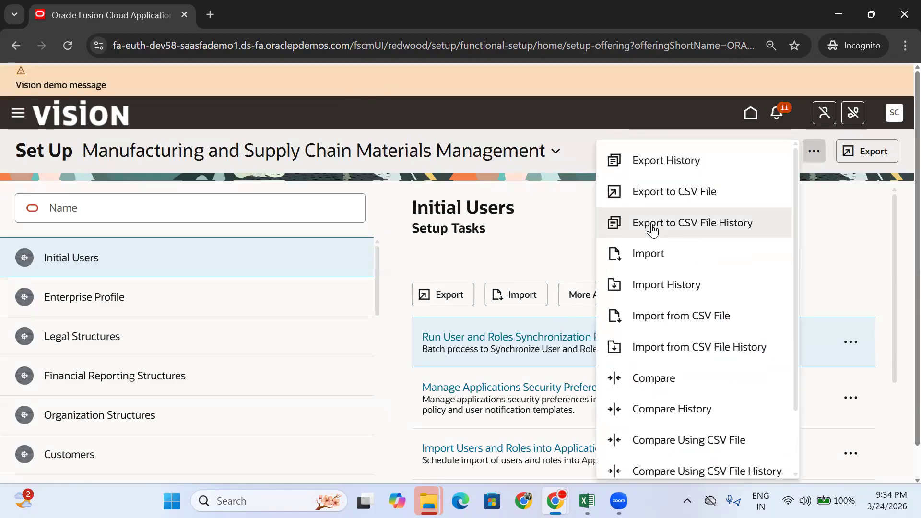
{"action": "scroll", "coordinate": [653, 230], "scroll_direction": "down", "scroll_amount": 5}
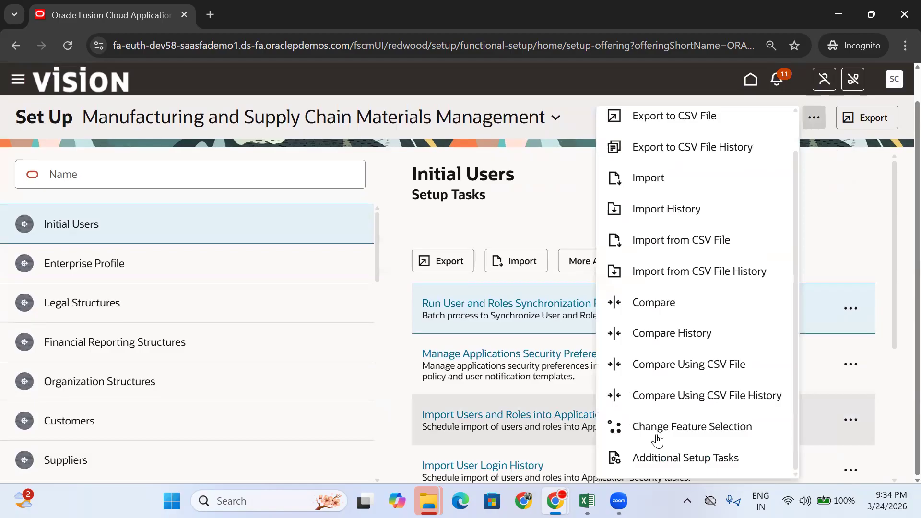
{"action": "left_click", "coordinate": [703, 438]}
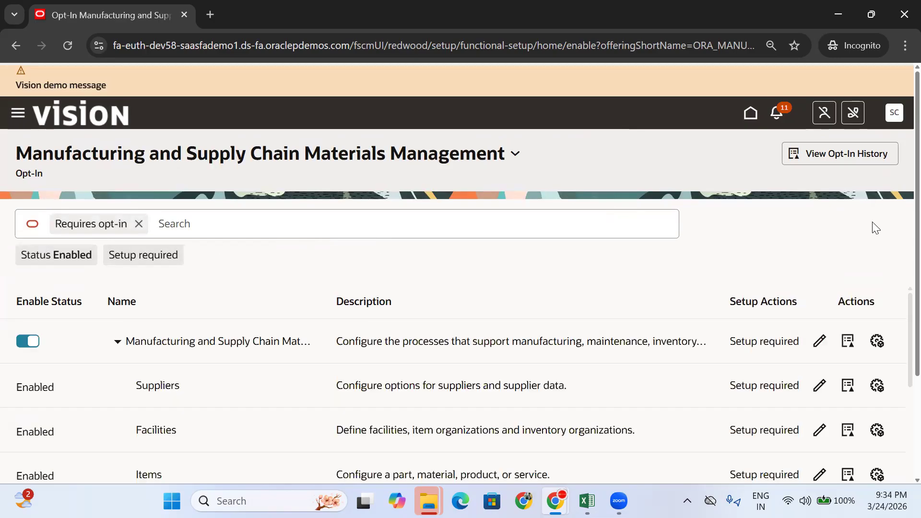
- Find Application Extensions in the Redwood opt-in list and open its features for editing
{"action": "scroll", "coordinate": [796, 229], "scroll_direction": "down", "scroll_amount": 3}
{"action": "scroll", "coordinate": [261, 298], "scroll_direction": "down", "scroll_amount": 10}
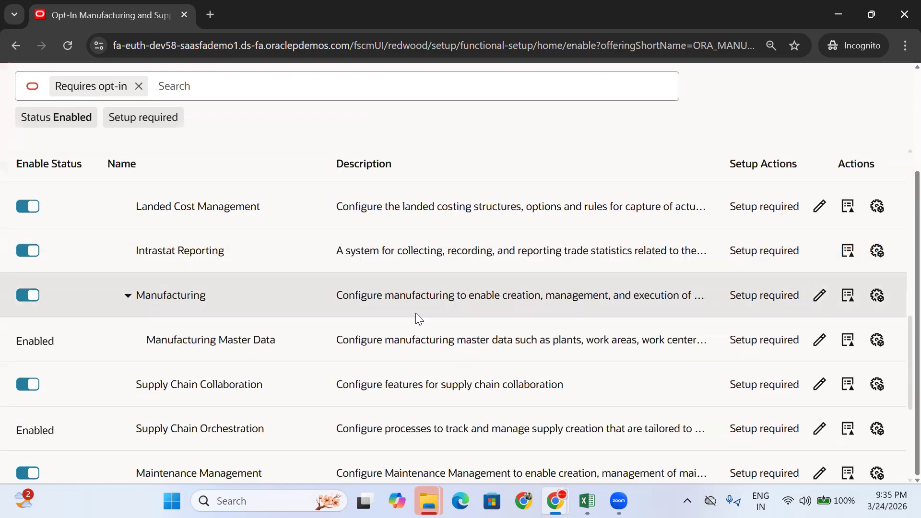
{"action": "scroll", "coordinate": [421, 366], "scroll_direction": "down", "scroll_amount": 1}
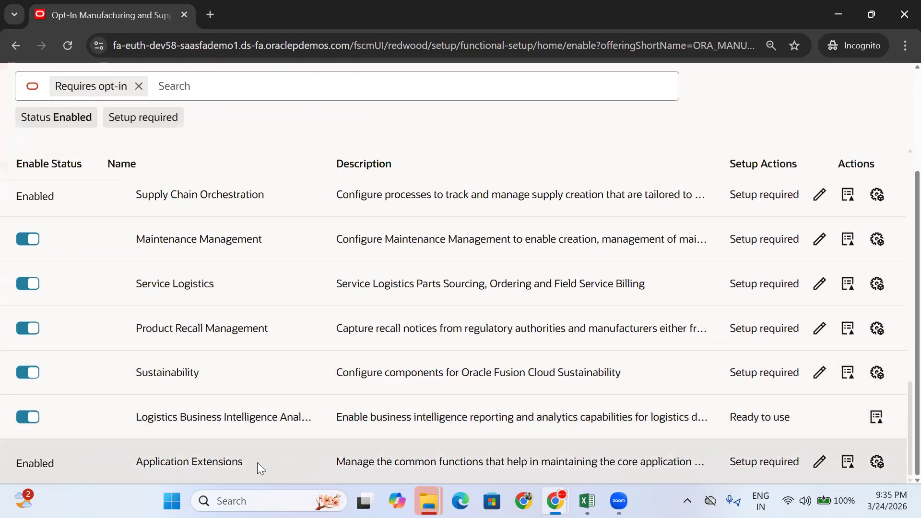
{"action": "left_click_drag", "start_coordinate": [257, 462], "coordinate": [133, 464]}
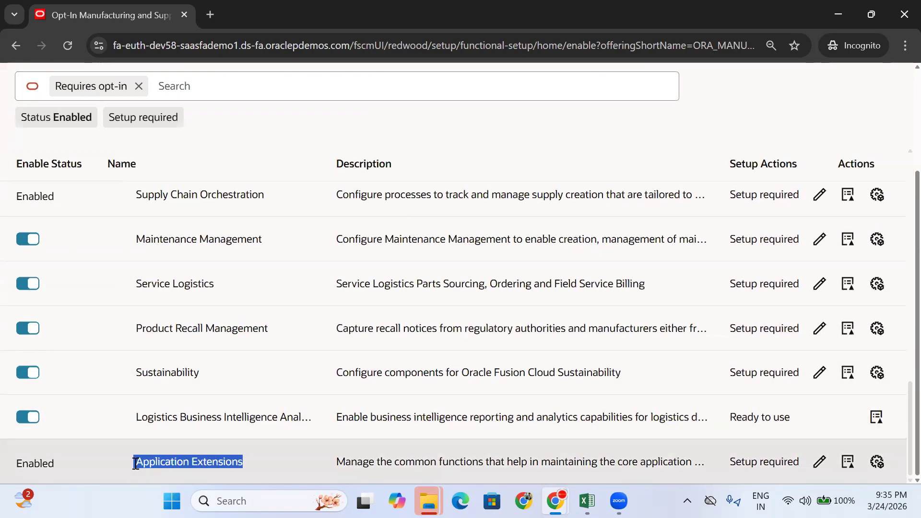
{"action": "left_click", "coordinate": [820, 463]}
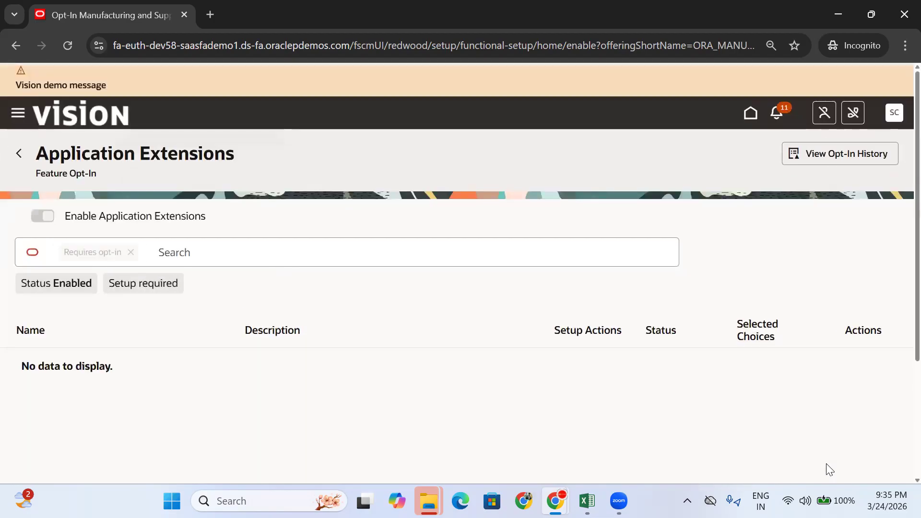
- Set Redwood User Interface for Functional Setup Manager to No, save the change and dismiss the notification
{"action": "scroll", "coordinate": [503, 149], "scroll_direction": "down", "scroll_amount": 3}
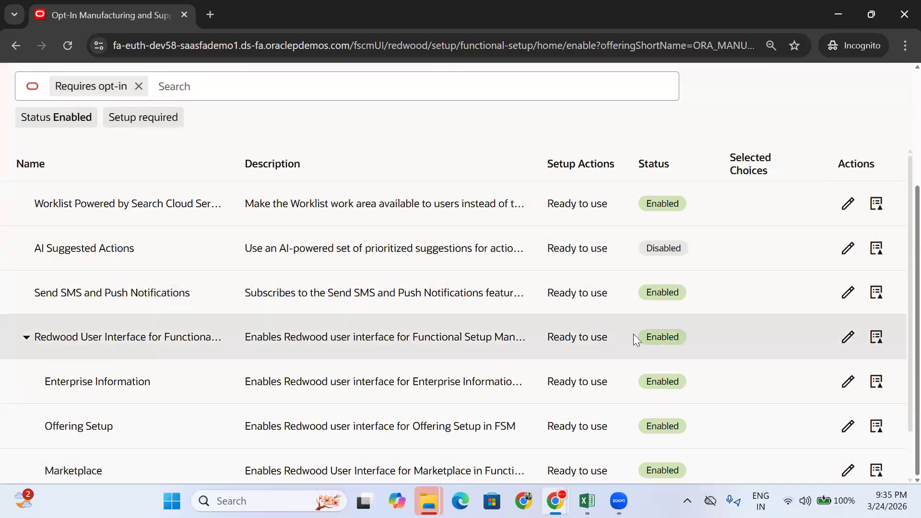
{"action": "scroll", "coordinate": [644, 336], "scroll_direction": "down", "scroll_amount": 1}
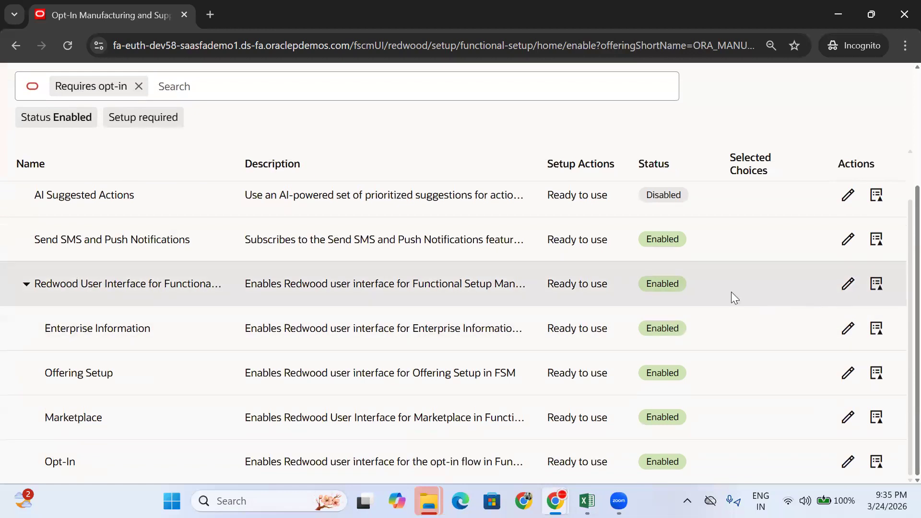
{"action": "left_click", "coordinate": [850, 287]}
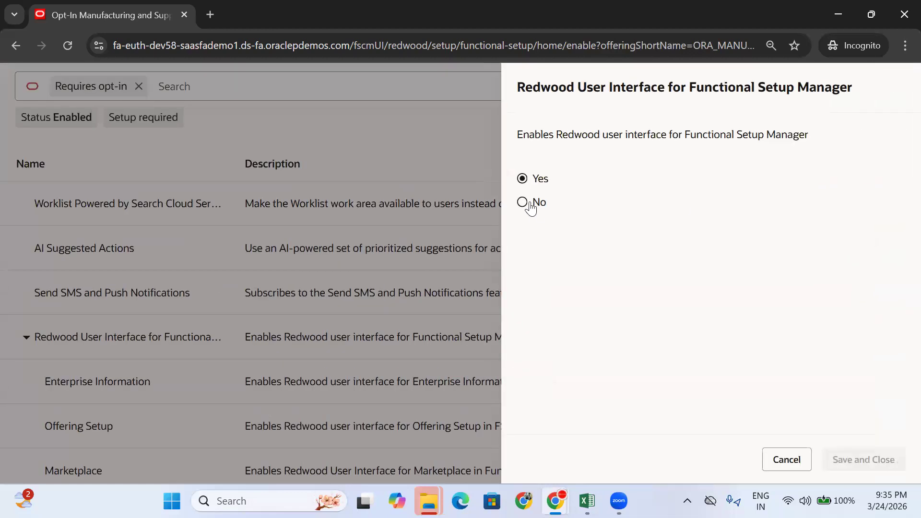
{"action": "left_click", "coordinate": [523, 202]}
{"action": "left_click", "coordinate": [863, 461]}
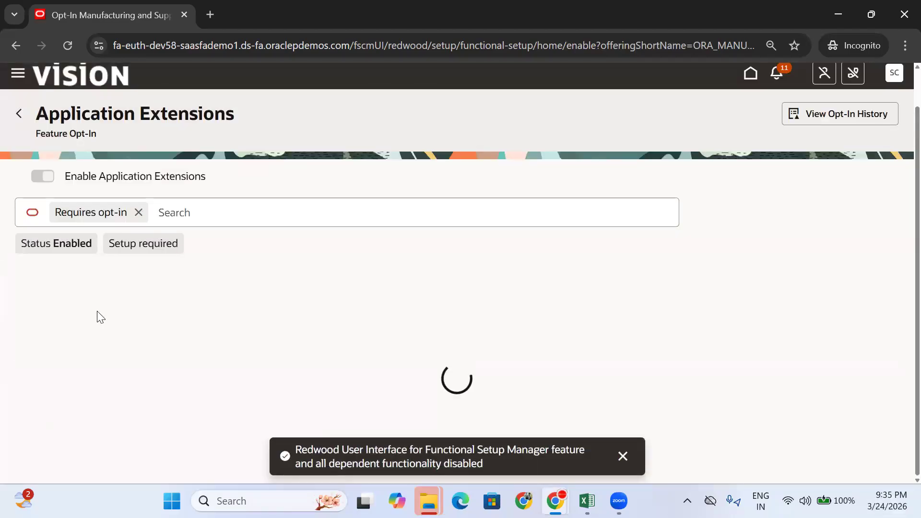
{"action": "left_click", "coordinate": [625, 459]}
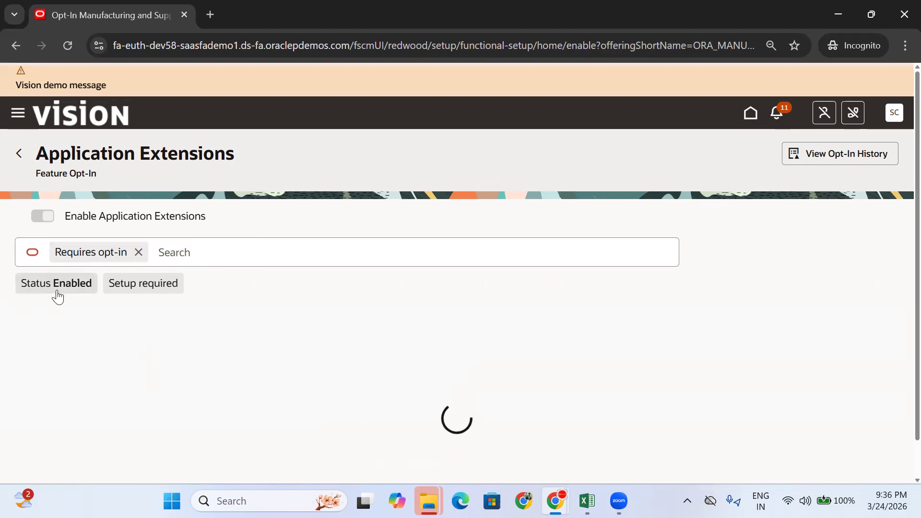
- Go back to the offering's opt-in list and reopen the Application Extensions features
{"action": "scroll", "coordinate": [217, 297], "scroll_direction": "down", "scroll_amount": 1}
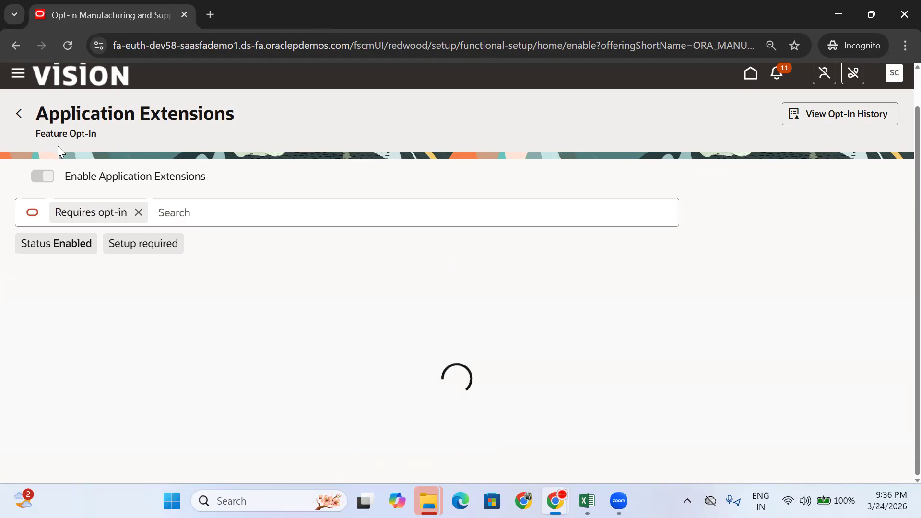
{"action": "left_click", "coordinate": [25, 124]}
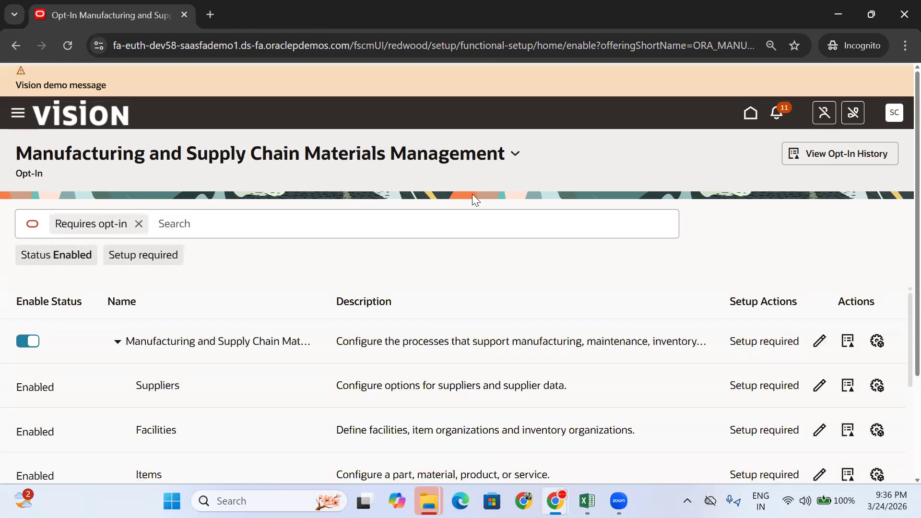
{"action": "scroll", "coordinate": [630, 179], "scroll_direction": "down", "scroll_amount": 10}
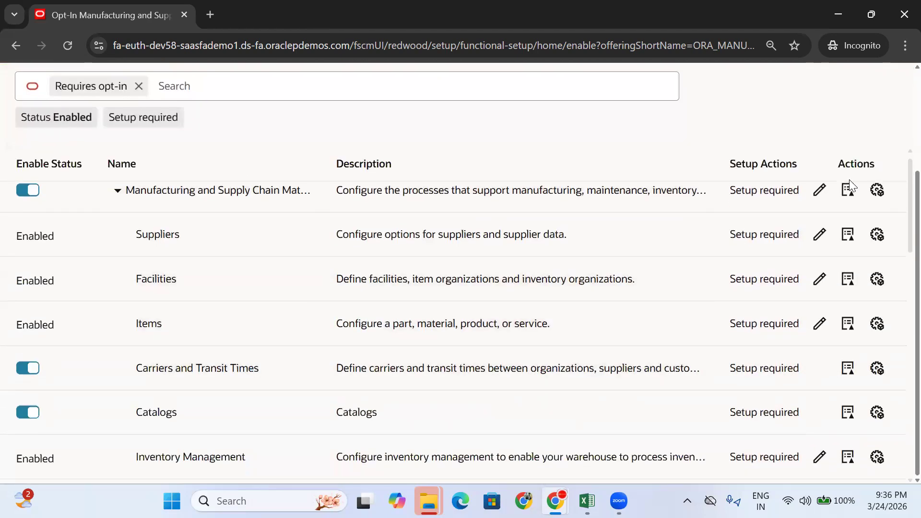
{"action": "scroll", "coordinate": [673, 267], "scroll_direction": "down", "scroll_amount": 3}
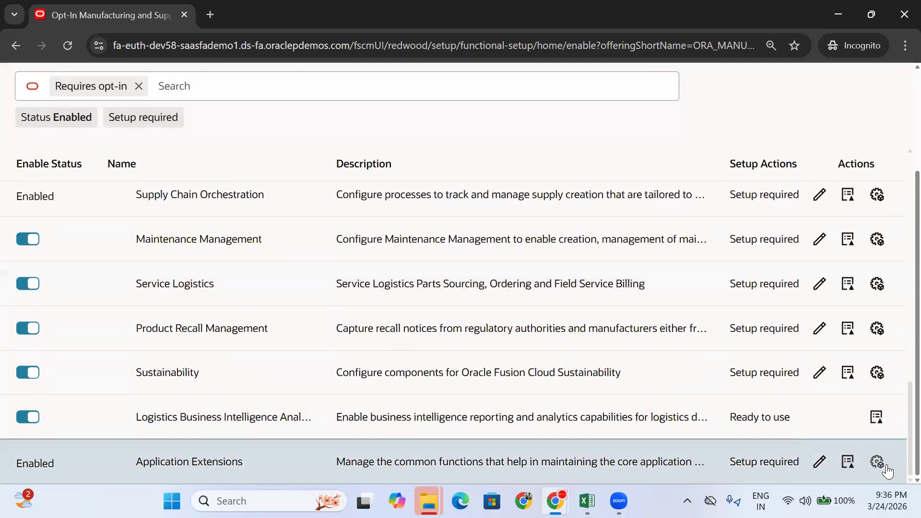
{"action": "left_click", "coordinate": [819, 463]}
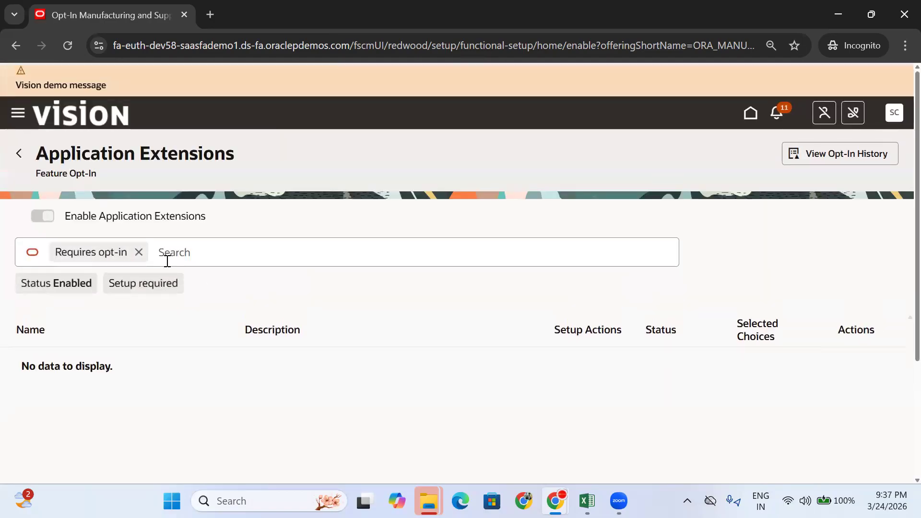
- Check the opt-in status and setting of Redwood User Interface for Functional Setup Manager without changing it
{"action": "scroll", "coordinate": [238, 310], "scroll_direction": "down", "scroll_amount": 3}
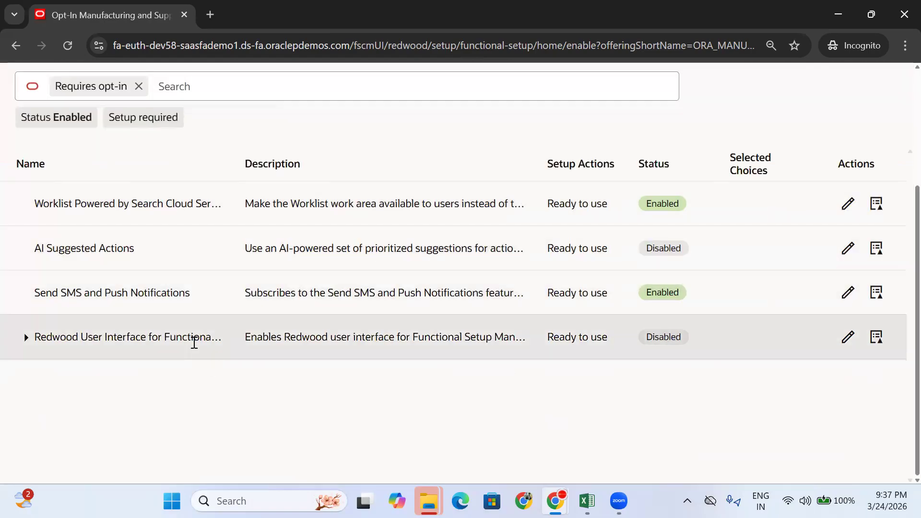
{"action": "left_click", "coordinate": [84, 338]}
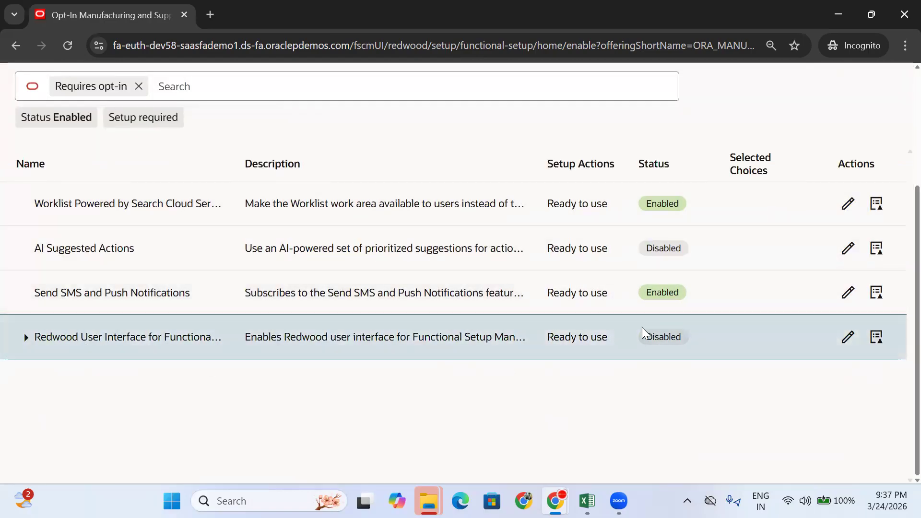
{"action": "left_click", "coordinate": [848, 339]}
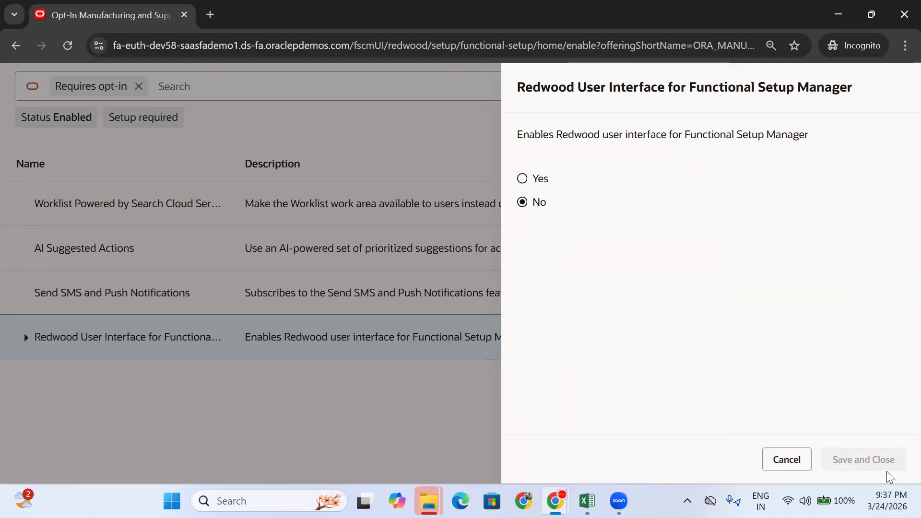
{"action": "left_click", "coordinate": [799, 461]}
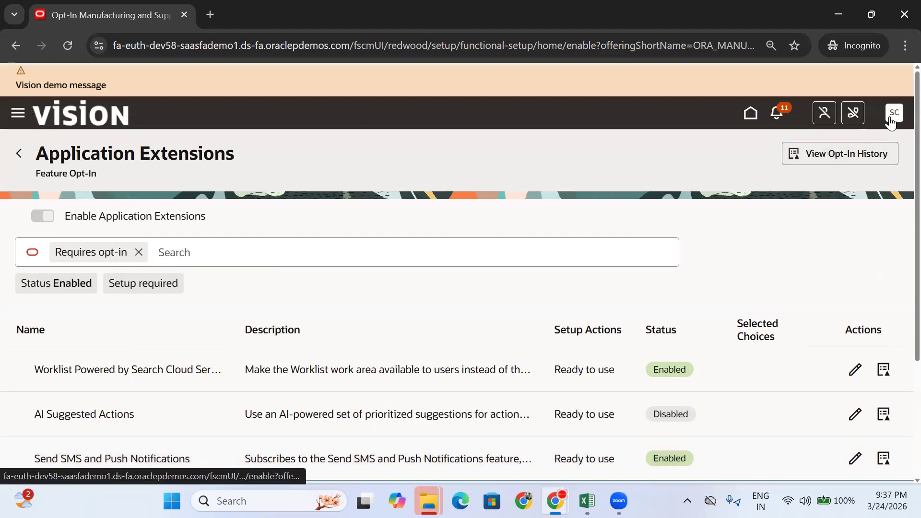
{"action": "scroll", "coordinate": [667, 261], "scroll_direction": "down", "scroll_amount": 3}
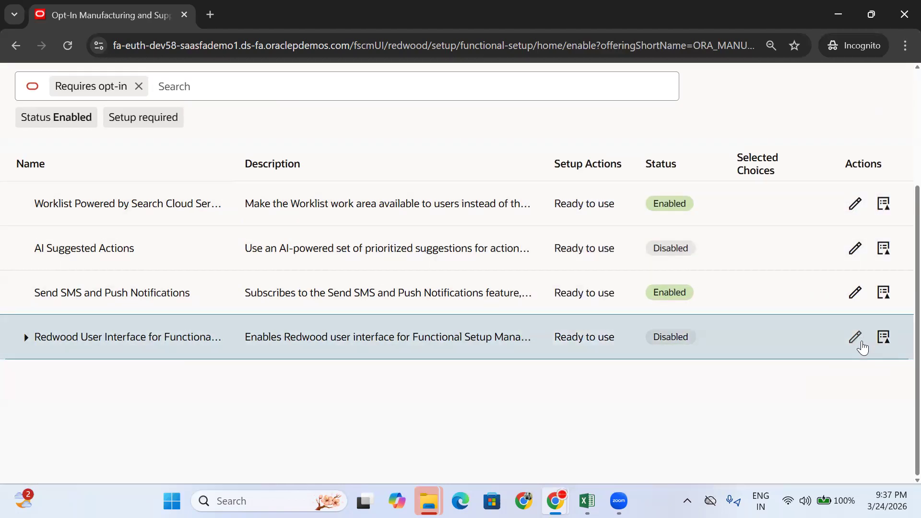
{"action": "scroll", "coordinate": [57, 249], "scroll_direction": "up", "scroll_amount": 3}
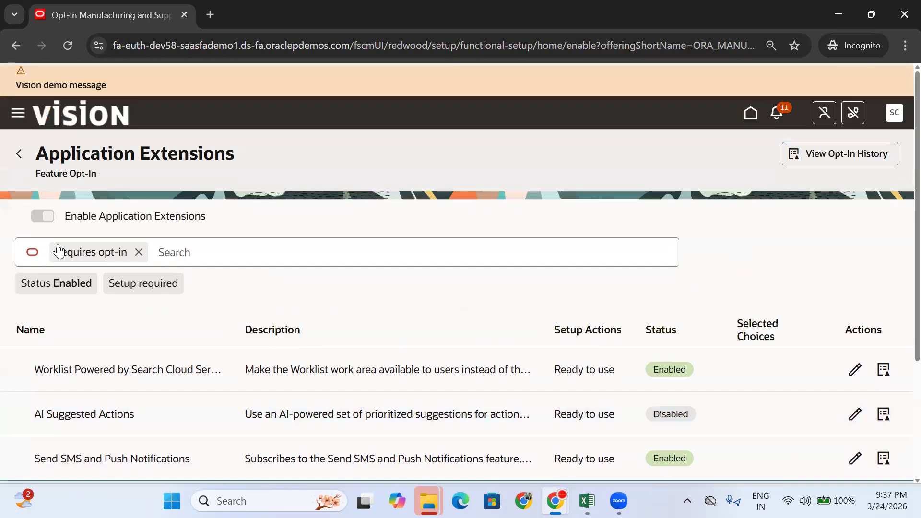
- Return to the offering's opt-in list and open the setup for Application Extensions
{"action": "left_click", "coordinate": [19, 153]}
{"action": "scroll", "coordinate": [901, 288], "scroll_direction": "down", "scroll_amount": 1}
{"action": "scroll", "coordinate": [901, 364], "scroll_direction": "down", "scroll_amount": 1}
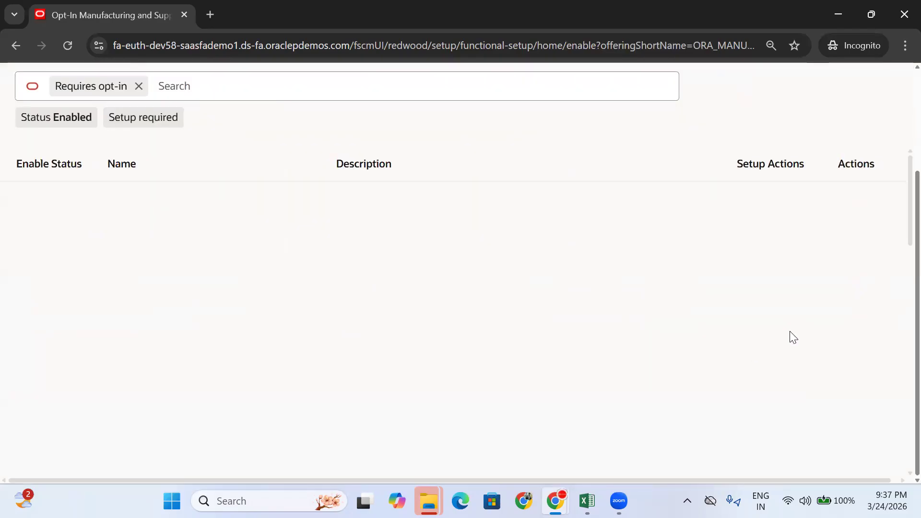
{"action": "scroll", "coordinate": [856, 456], "scroll_direction": "down", "scroll_amount": 10}
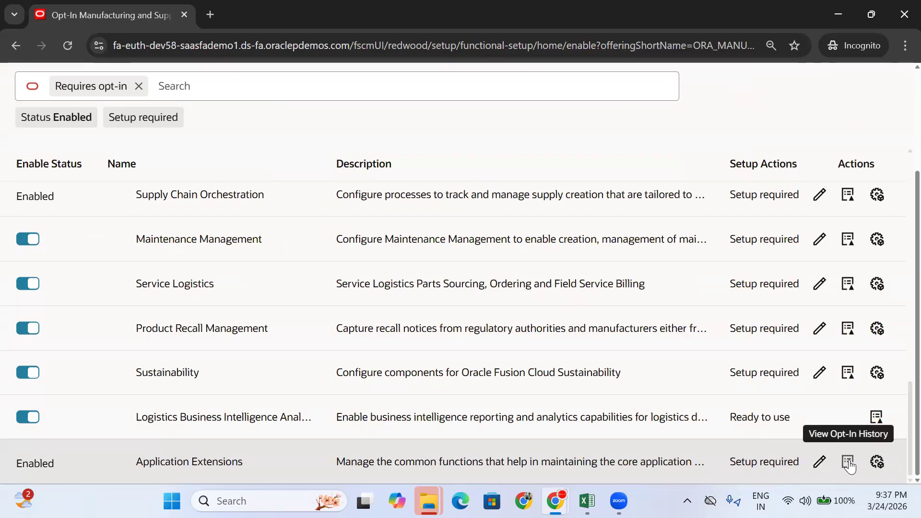
{"action": "left_click", "coordinate": [877, 462]}
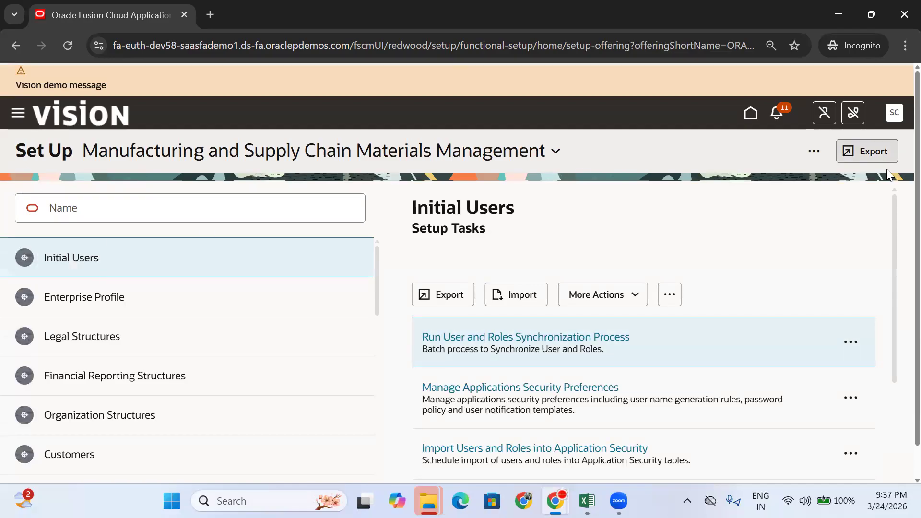
- Open Additional Setup Tasks for the Manufacturing and Supply Chain Materials Management offering
{"action": "left_click", "coordinate": [814, 154]}
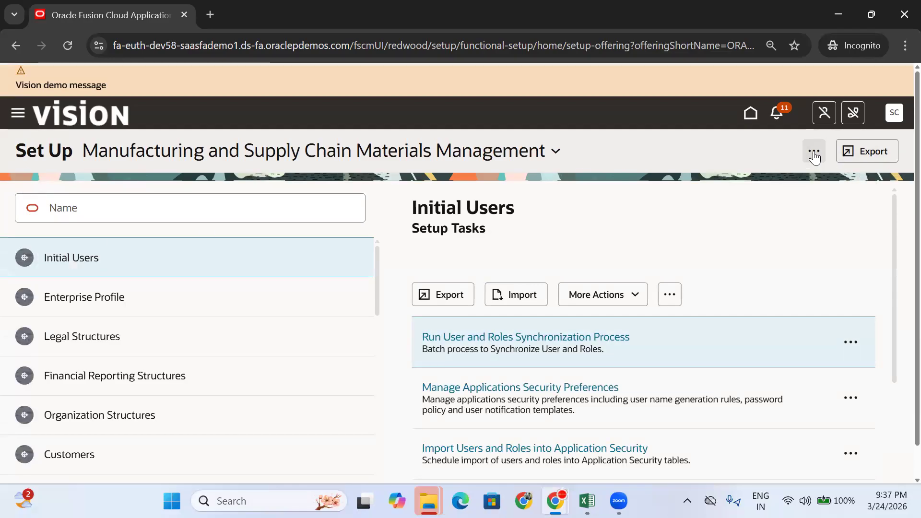
{"action": "scroll", "coordinate": [730, 355], "scroll_direction": "down", "scroll_amount": 2}
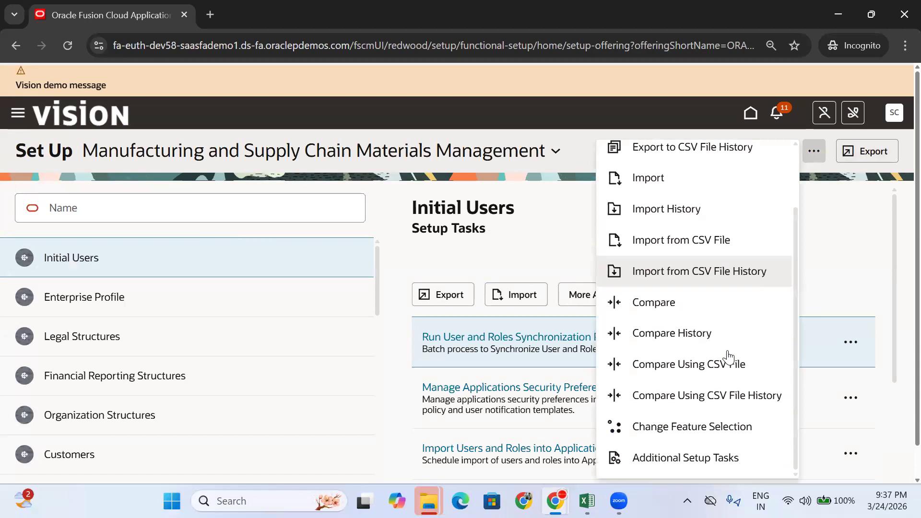
{"action": "left_click", "coordinate": [664, 470]}
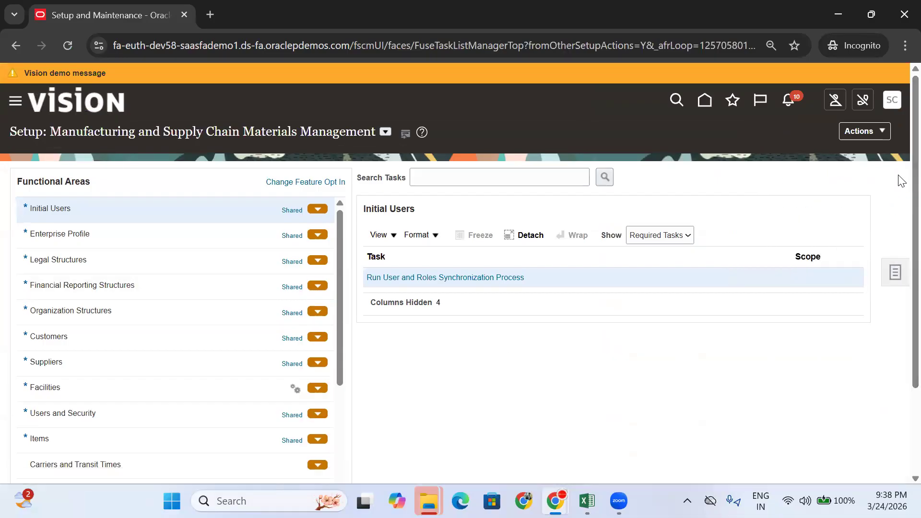
- Sign out of the application and sign back in with the saved username and password
{"action": "left_click", "coordinate": [893, 99]}
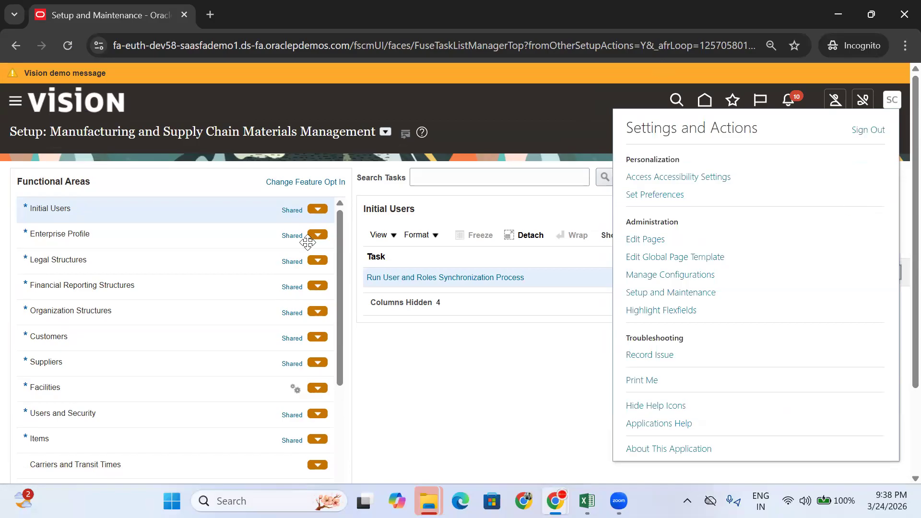
{"action": "left_click", "coordinate": [868, 131]}
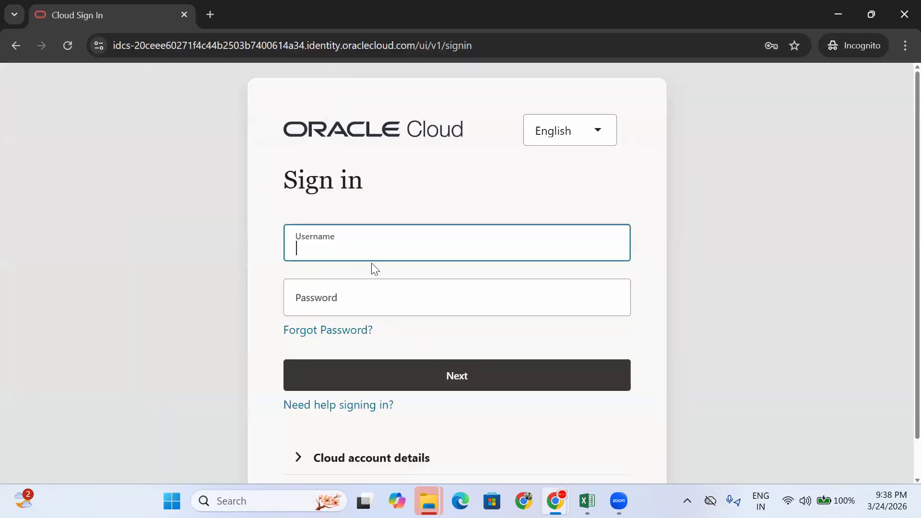
{"action": "left_click", "coordinate": [354, 242]}
{"action": "left_click", "coordinate": [427, 283]}
{"action": "left_click", "coordinate": [518, 375]}
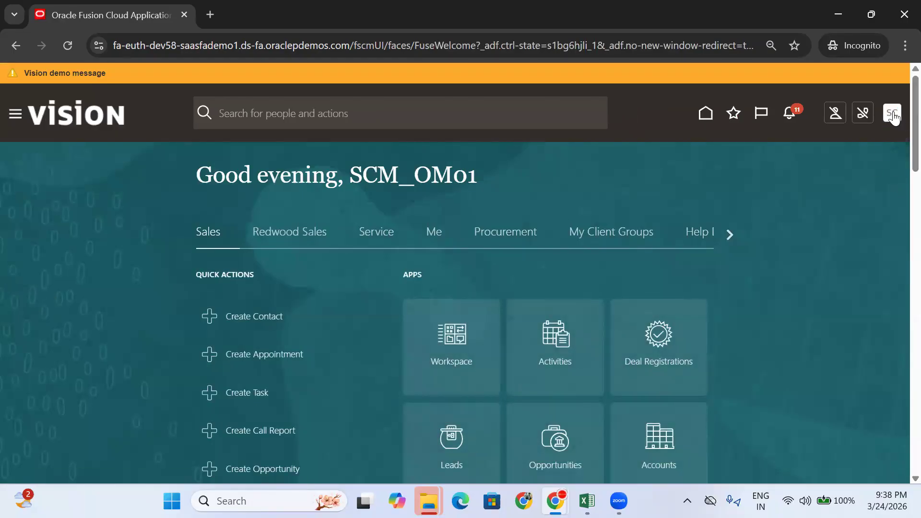
- Open Setup and Maintenance from the home page and highlight the offering name in the page title
{"action": "left_click", "coordinate": [898, 120]}
{"action": "left_click", "coordinate": [689, 305]}
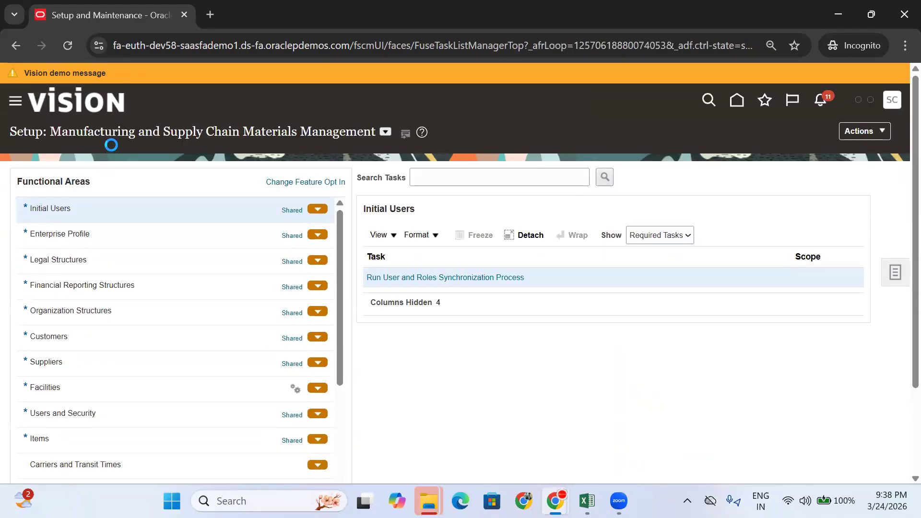
{"action": "left_click_drag", "start_coordinate": [120, 134], "coordinate": [366, 131]}
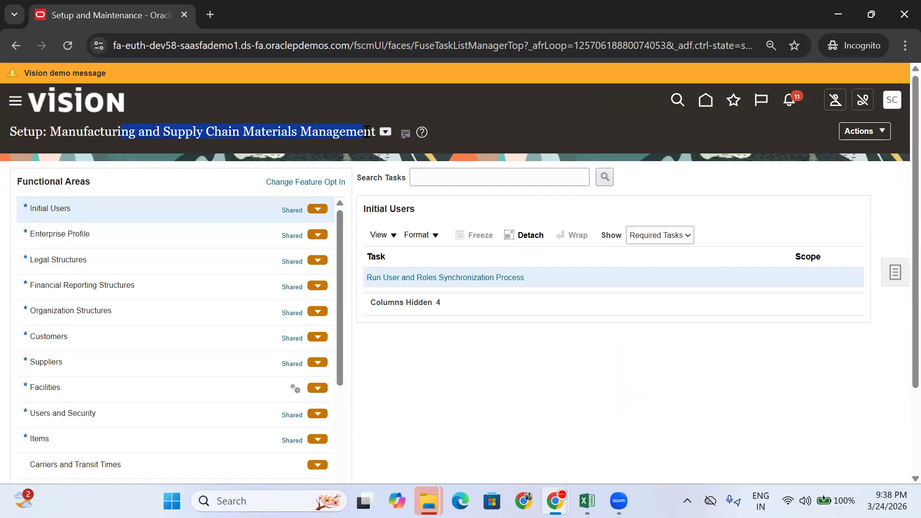